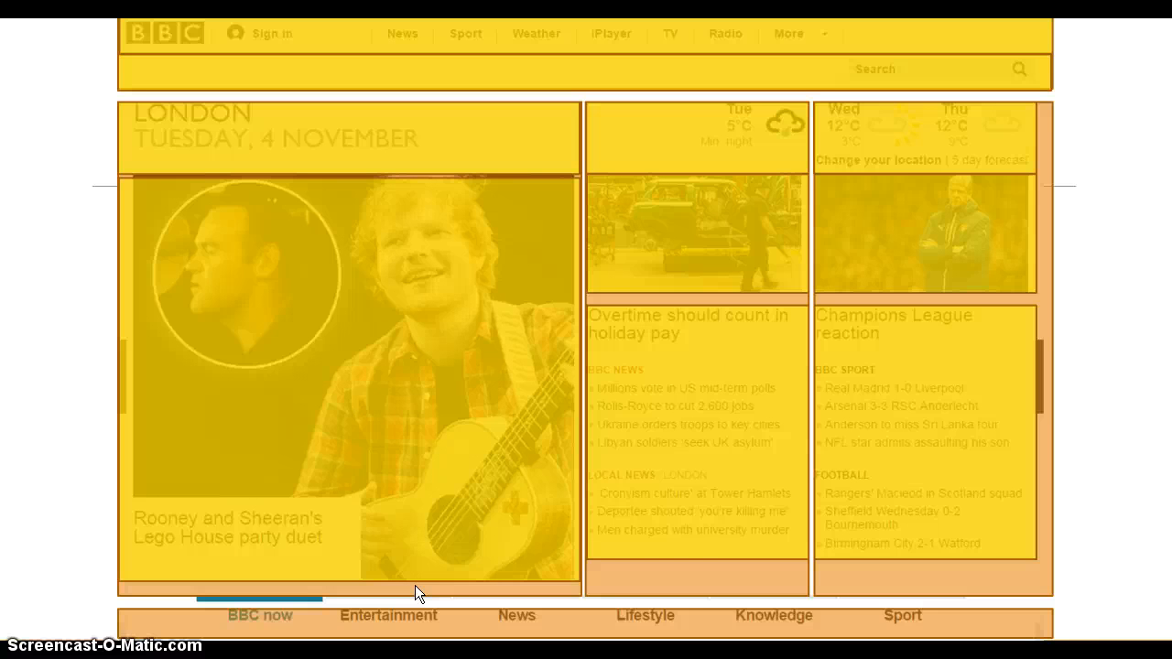
Switch from the BBC page layout slide in PowerPoint to the Chrome window
key("alt+Tab")
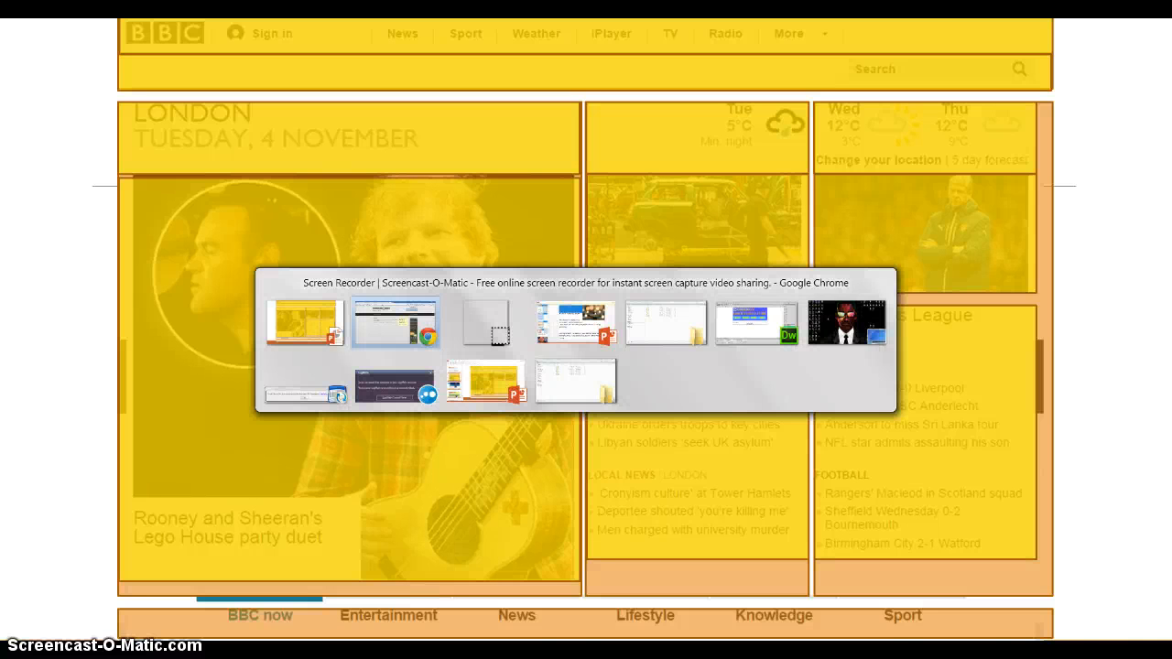
key("alt+Tab")
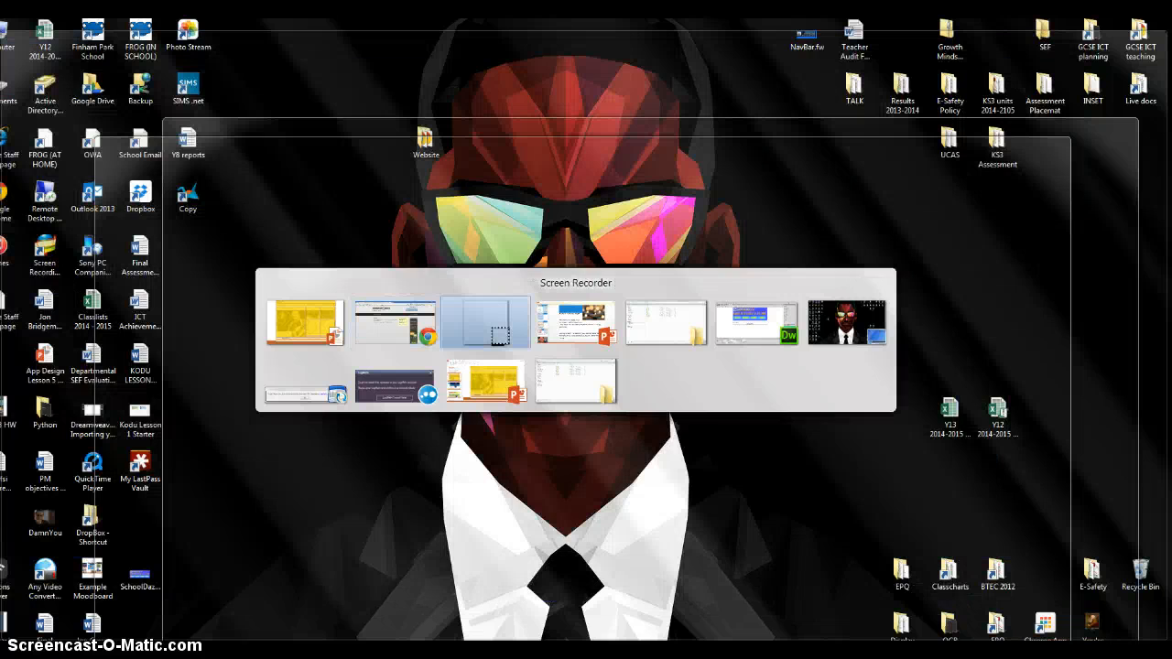
key("alt+Tab")
key("alt+Tab")
key("alt+Tab")
key("alt+Tab")
key("alt+Tab")
key("alt+Tab")
key("alt+Tab")
key("alt+Tab")
key("alt+Tab")
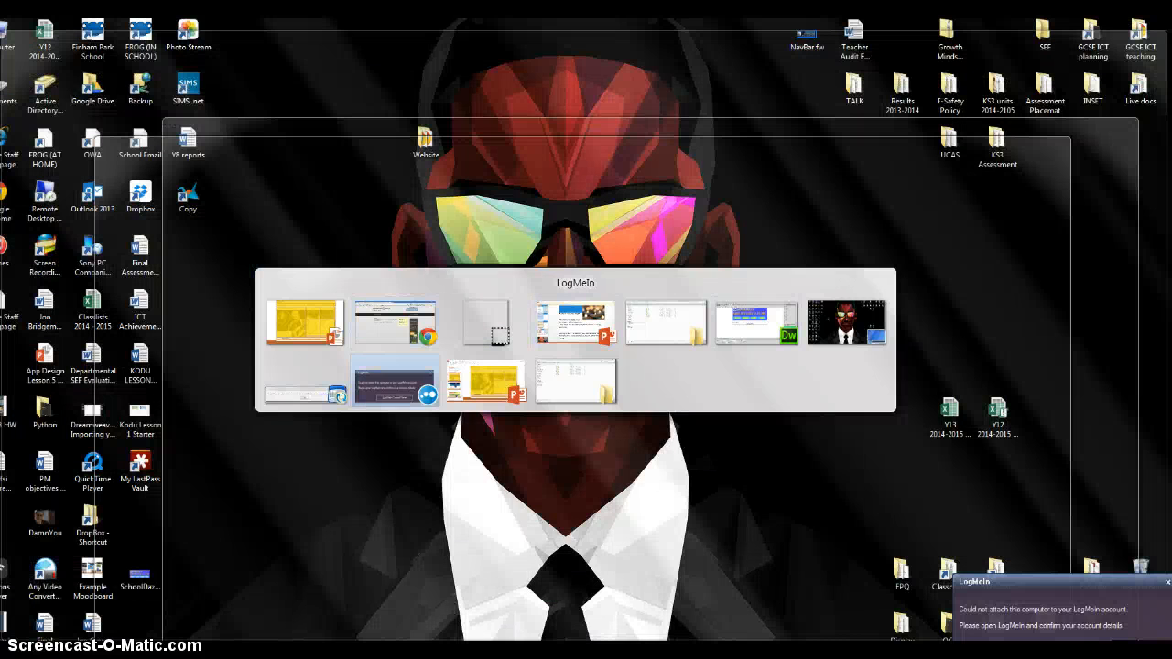
key("alt+Tab")
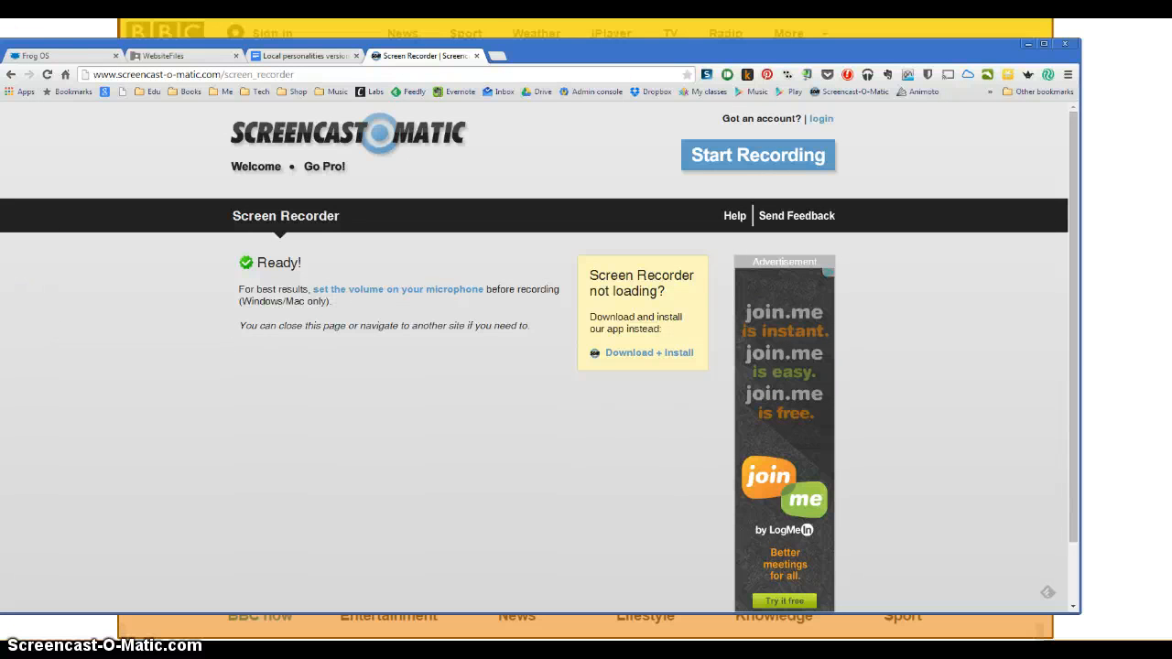
Review the Creating content page in Frog, and the WebsiteFiles Drive folder with its Local personalities document
left_click(47, 56)
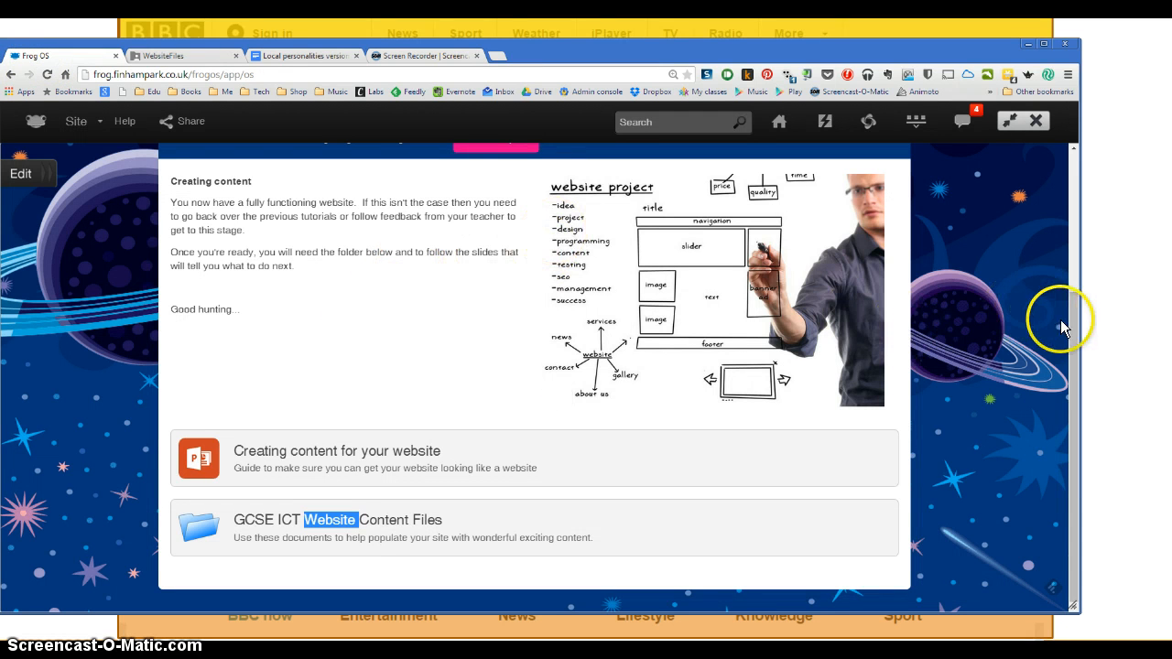
left_click(1069, 326)
left_click_drag(1077, 319, 1078, 306)
mouse_move(495, 174)
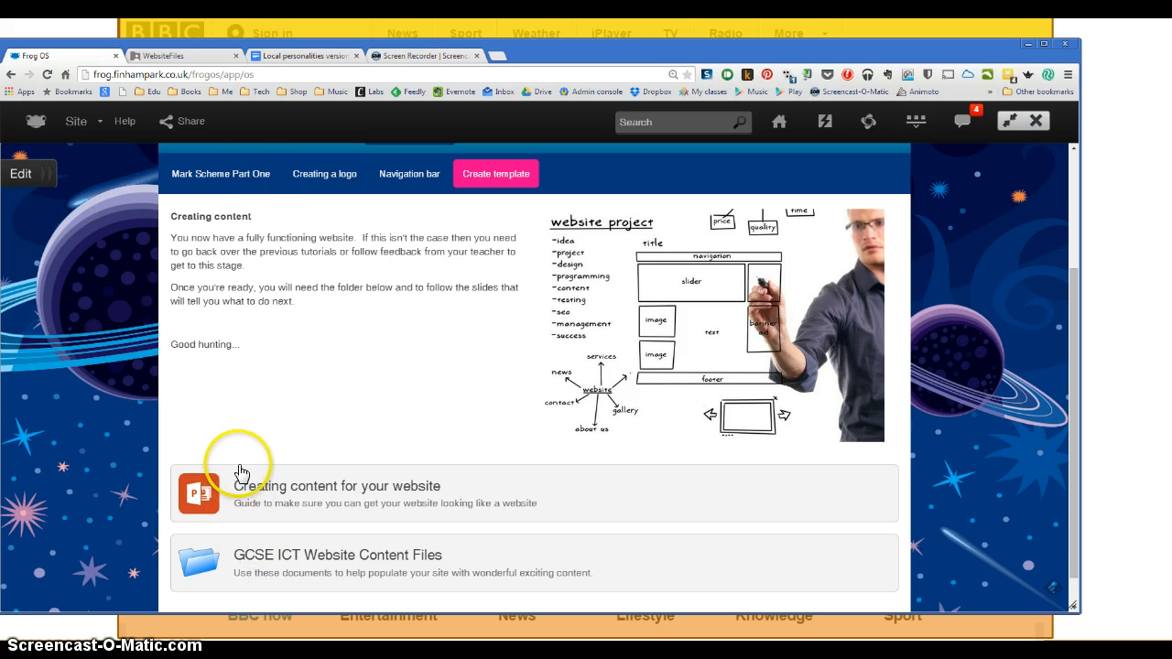
left_click(161, 57)
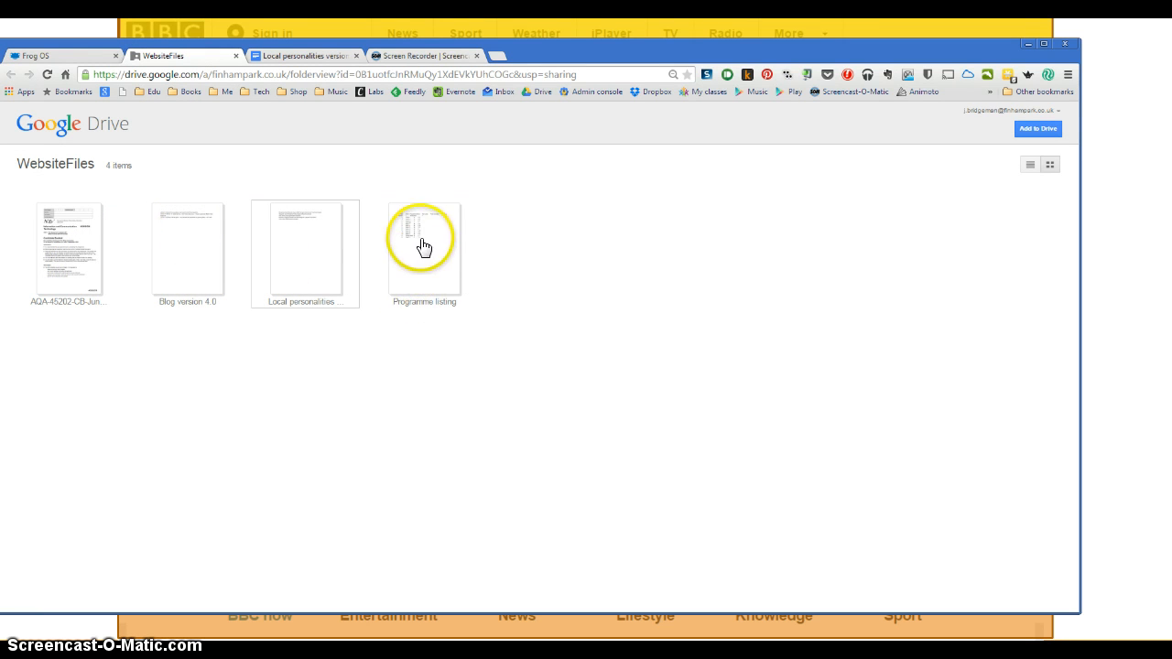
left_click(294, 54)
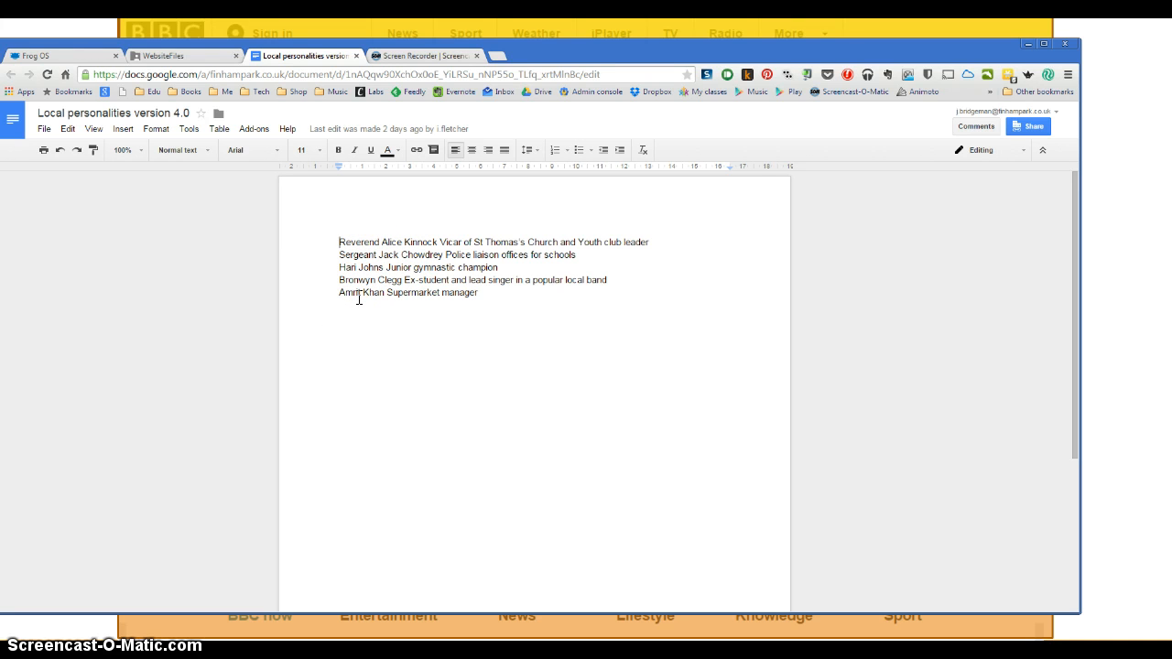
Switch to Windows Explorer and examine the contents of the Website folder on the Desktop
key("alt+Tab")
key("alt+Tab")
key("alt+Tab")
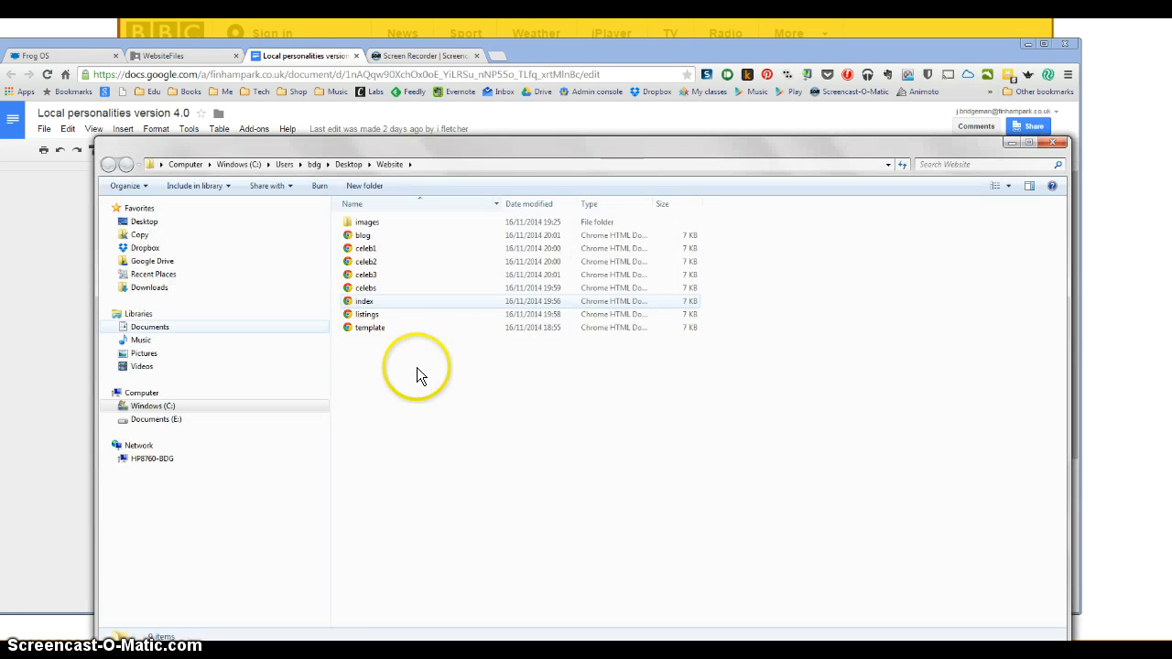
left_click(370, 225)
double_click(369, 226)
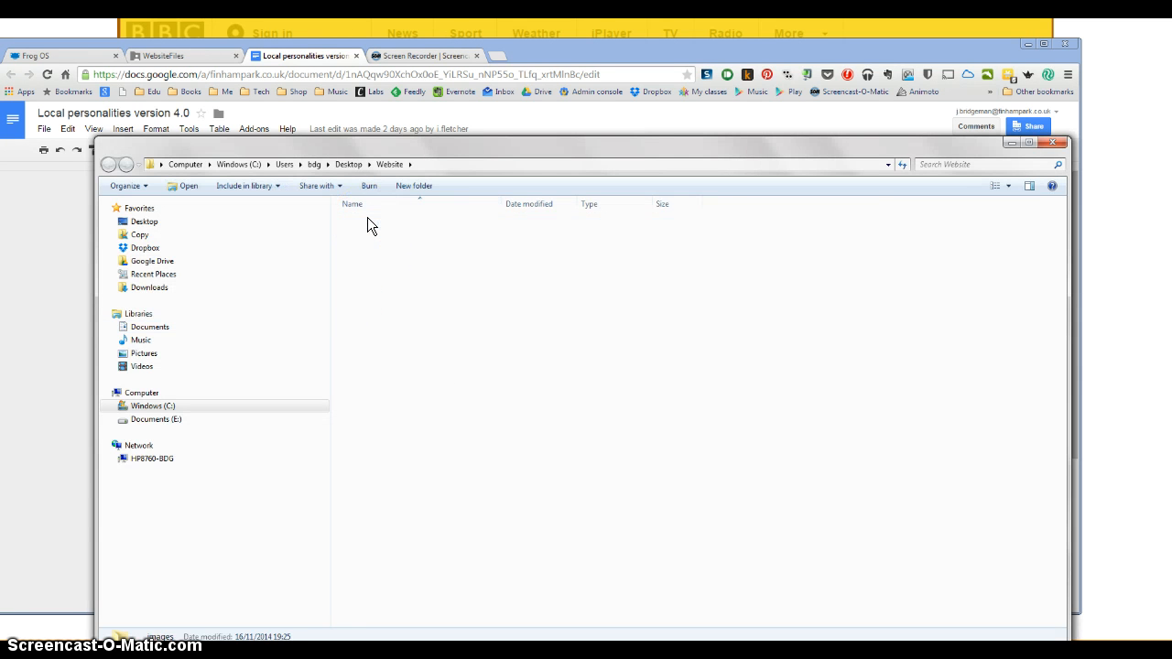
left_click(387, 164)
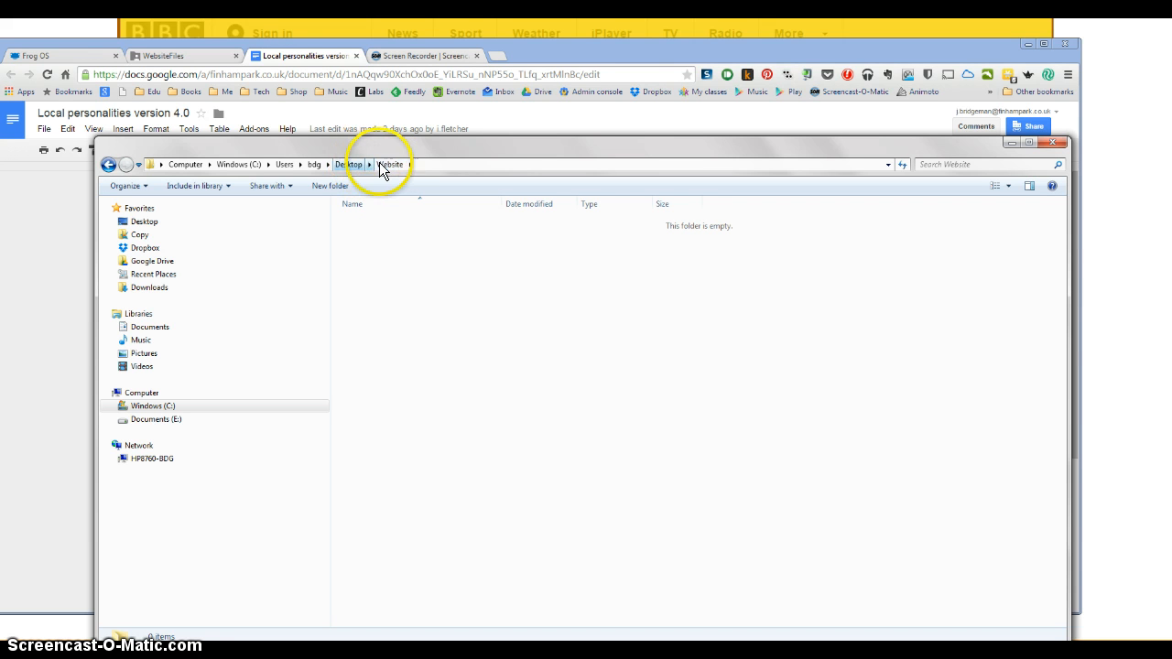
left_click(349, 165)
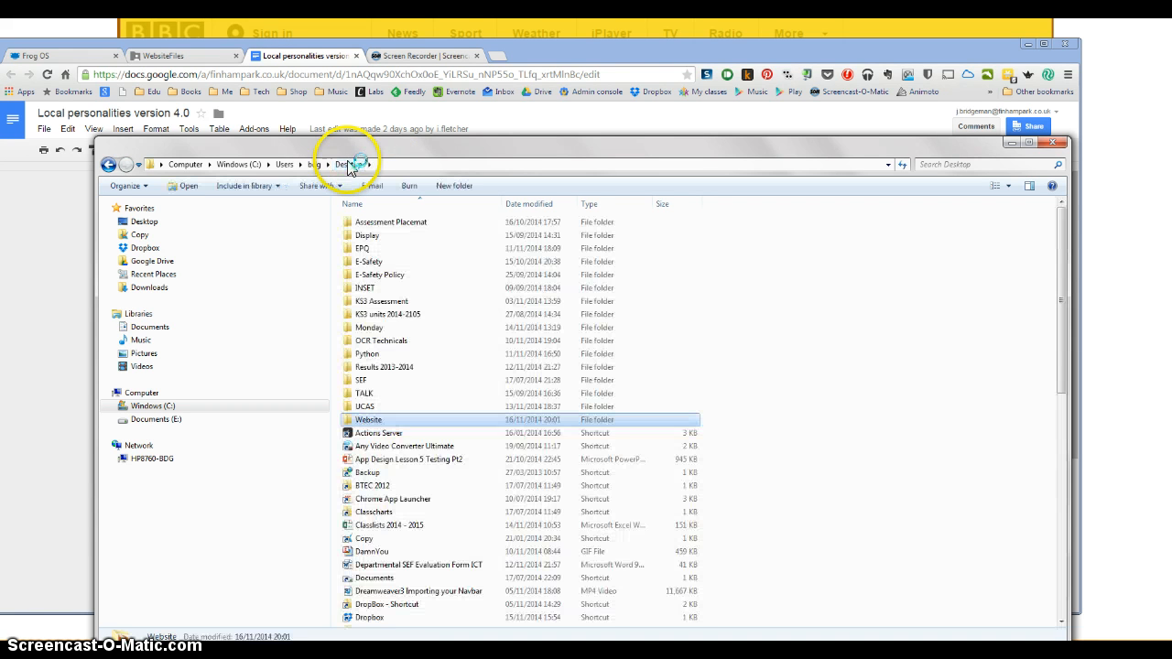
double_click(367, 421)
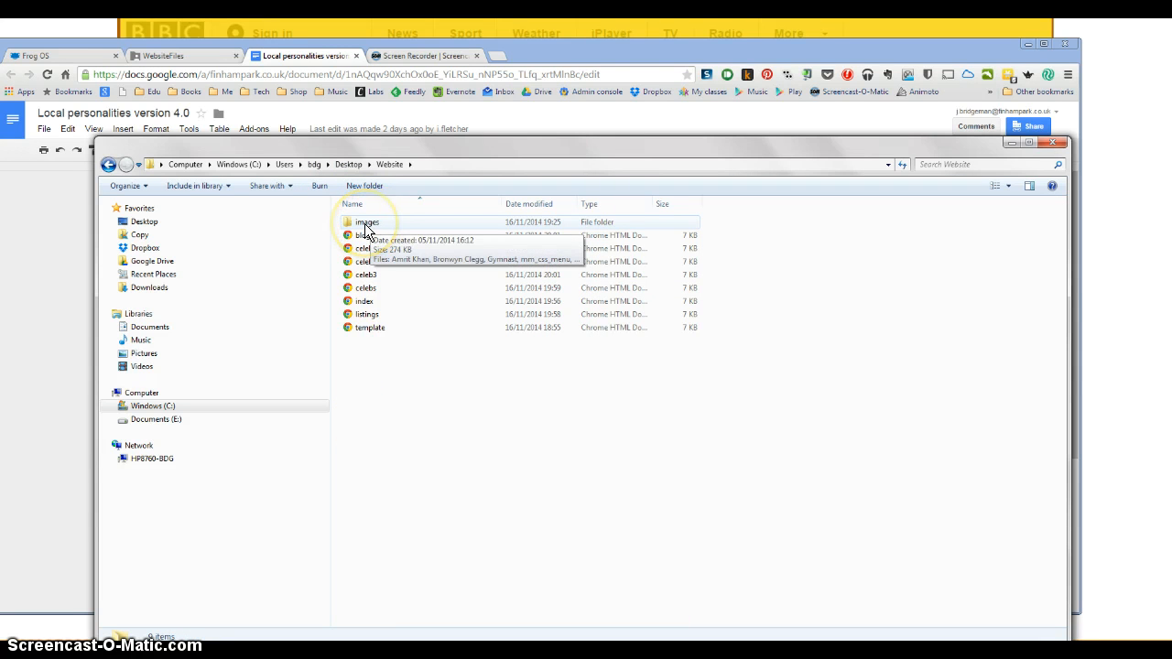
Open the images folder inside Website and compare its photos with the people listed in the Local personalities document
left_click(366, 229)
double_click(365, 223)
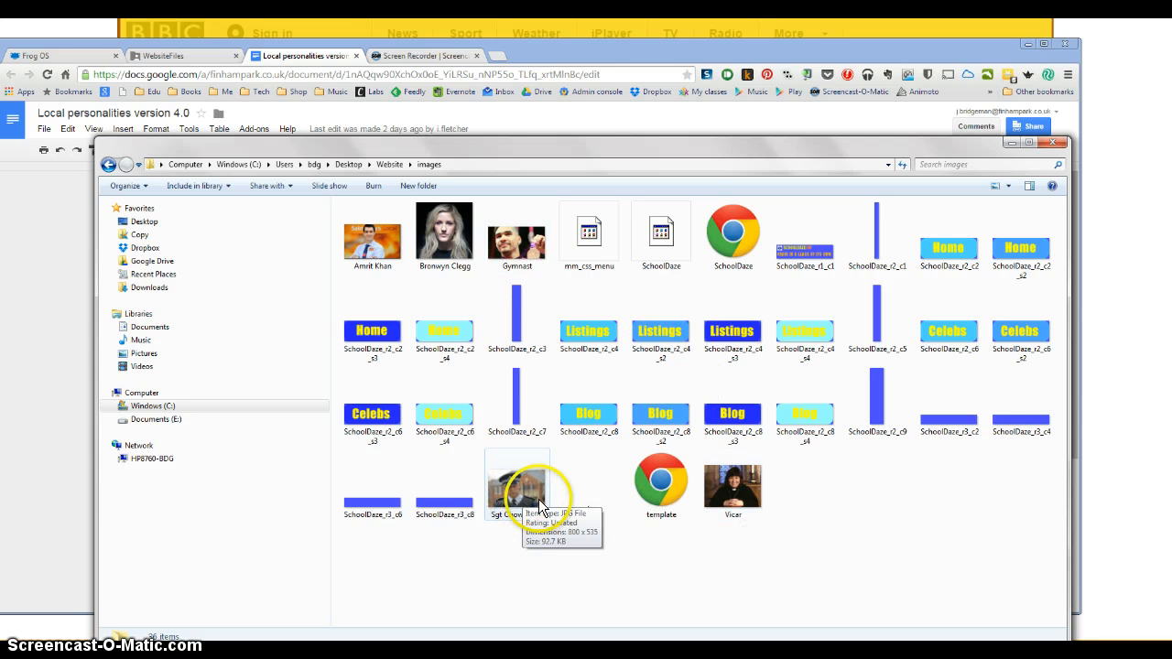
left_click(441, 253)
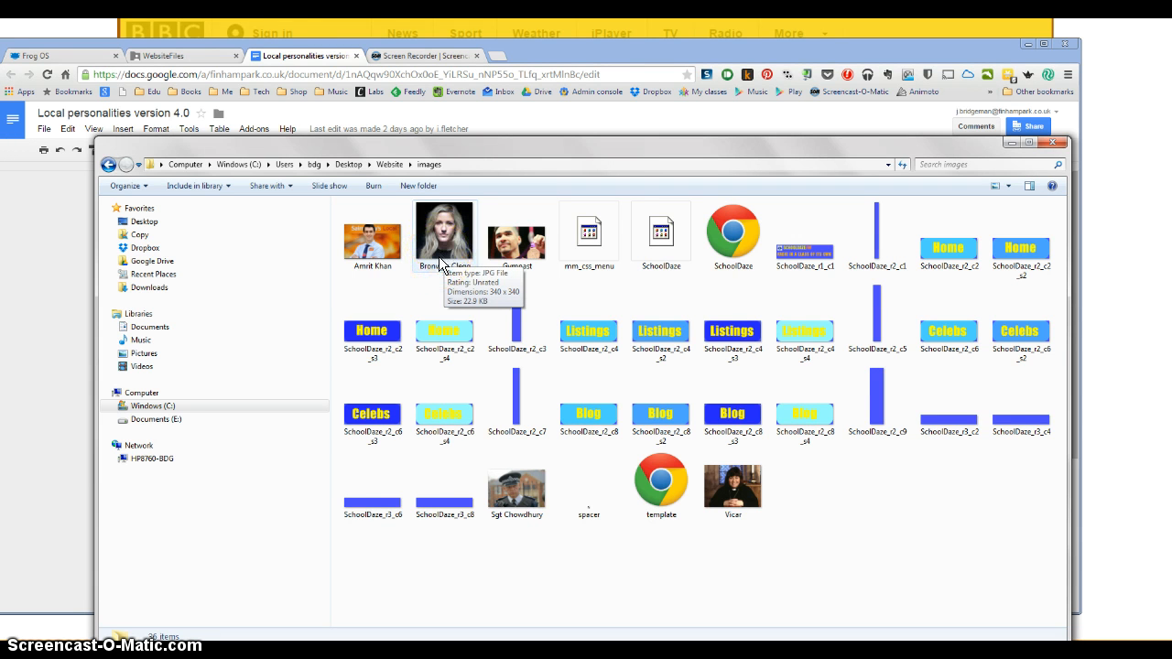
left_click_drag(441, 262, 354, 276)
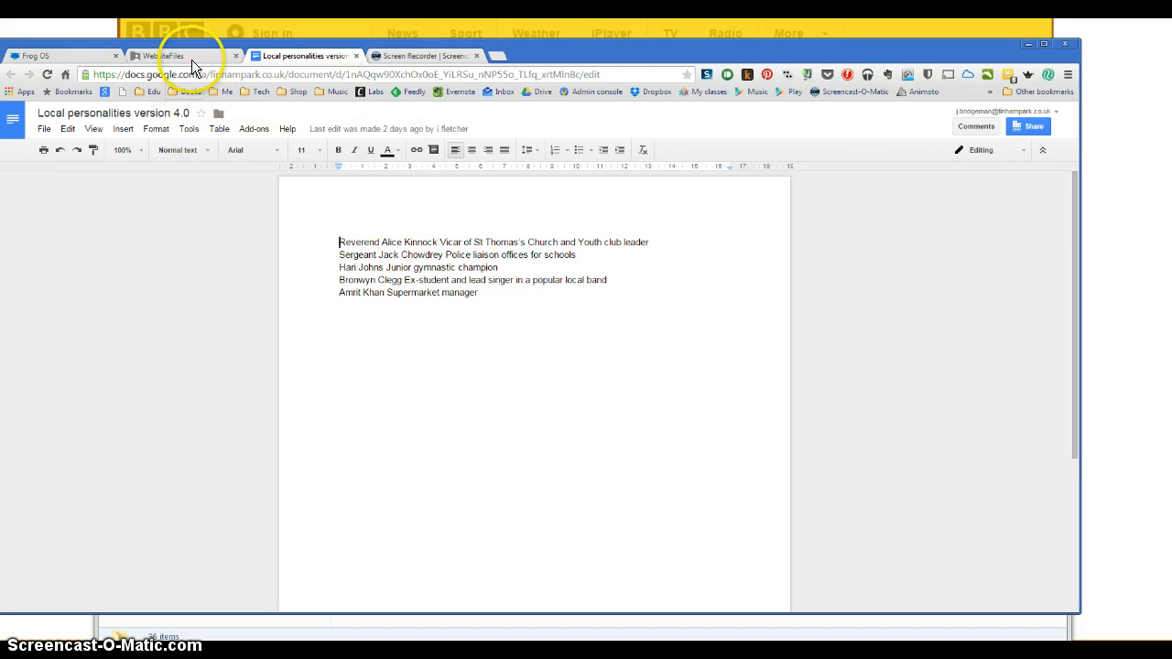
key("alt+Tab")
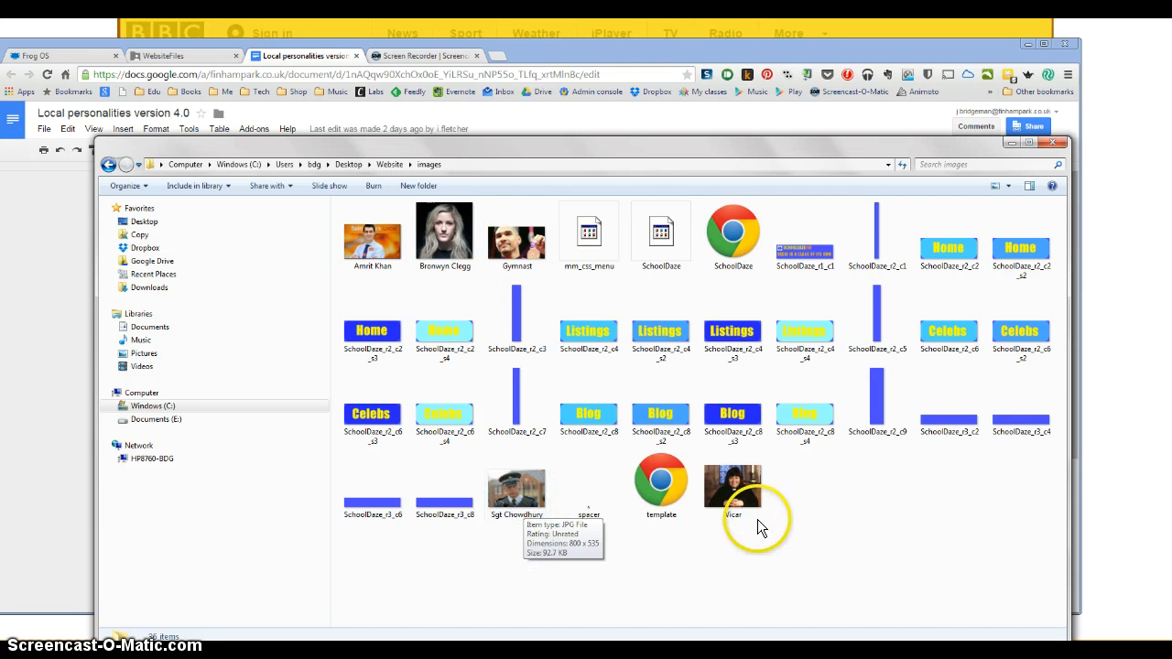
left_click(1014, 142)
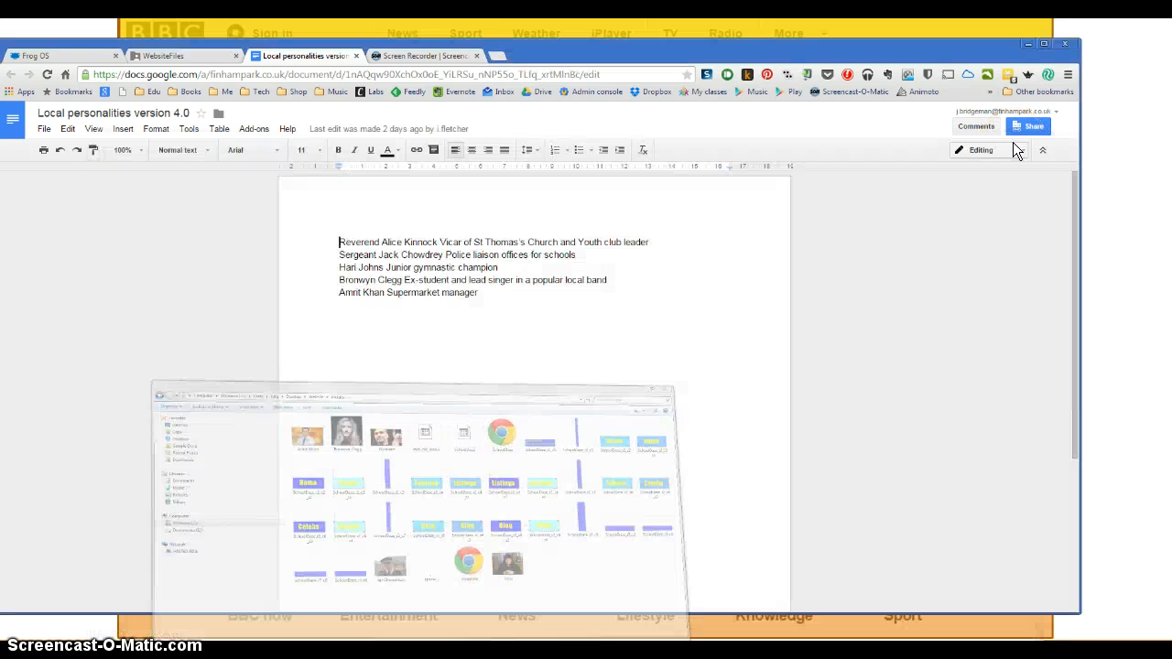
key("alt+Tab")
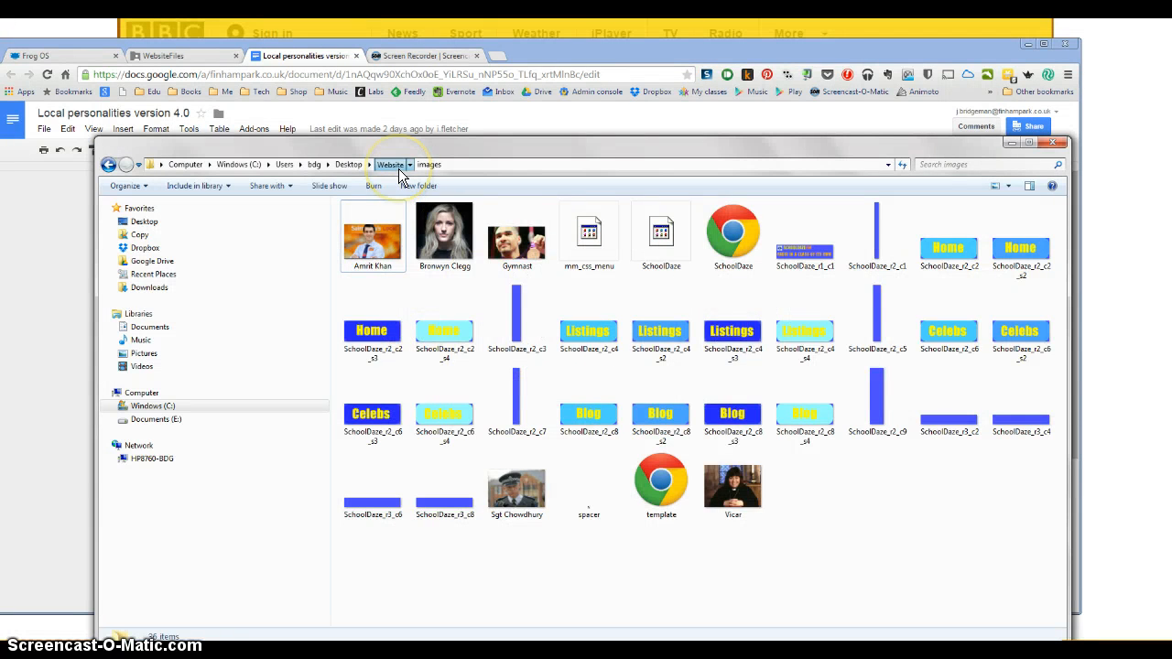
Return to the Website folder and switch to Dreamweaver, showing the body text of celebs.html
left_click(398, 168)
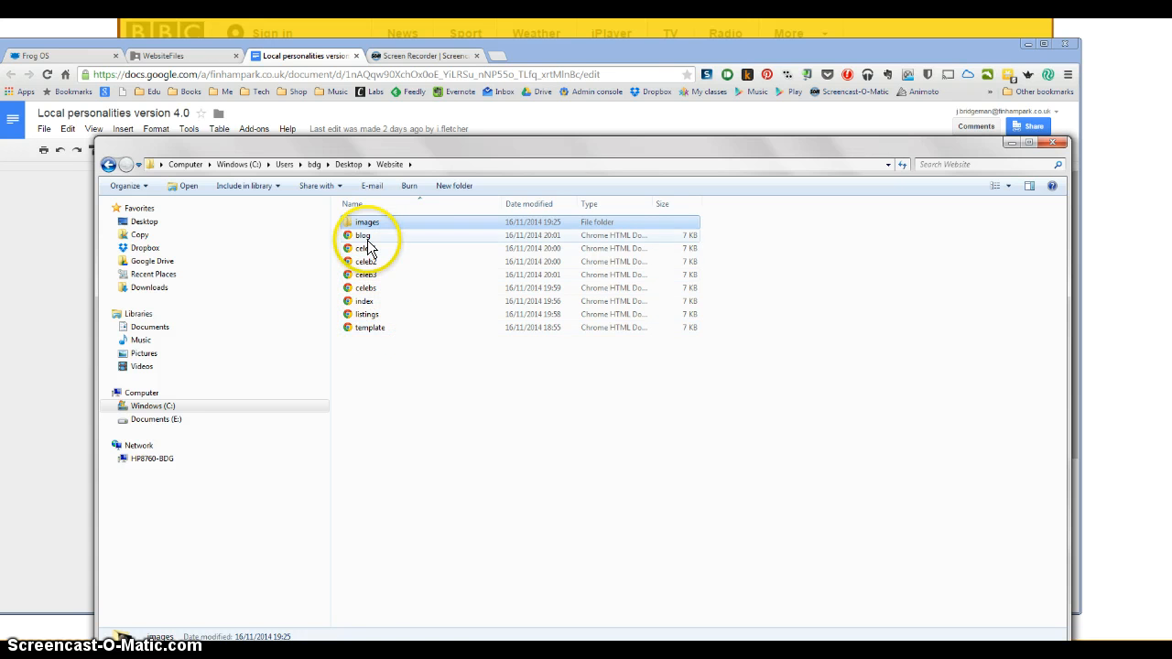
mouse_move(379, 654)
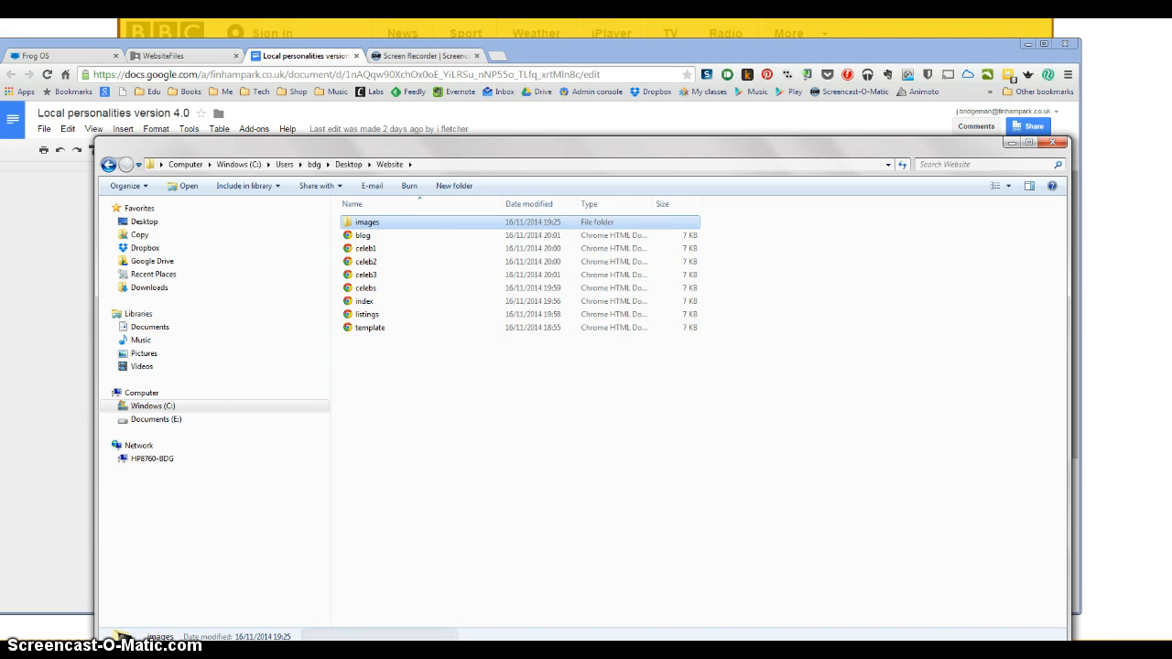
left_click(440, 638)
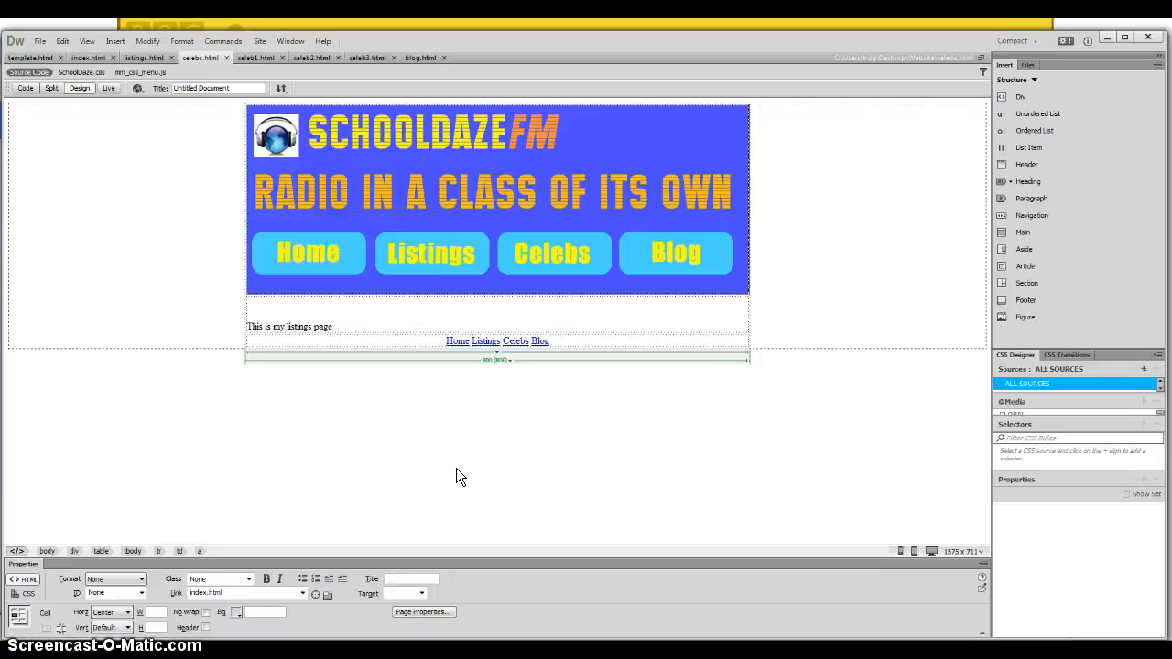
left_click(346, 324)
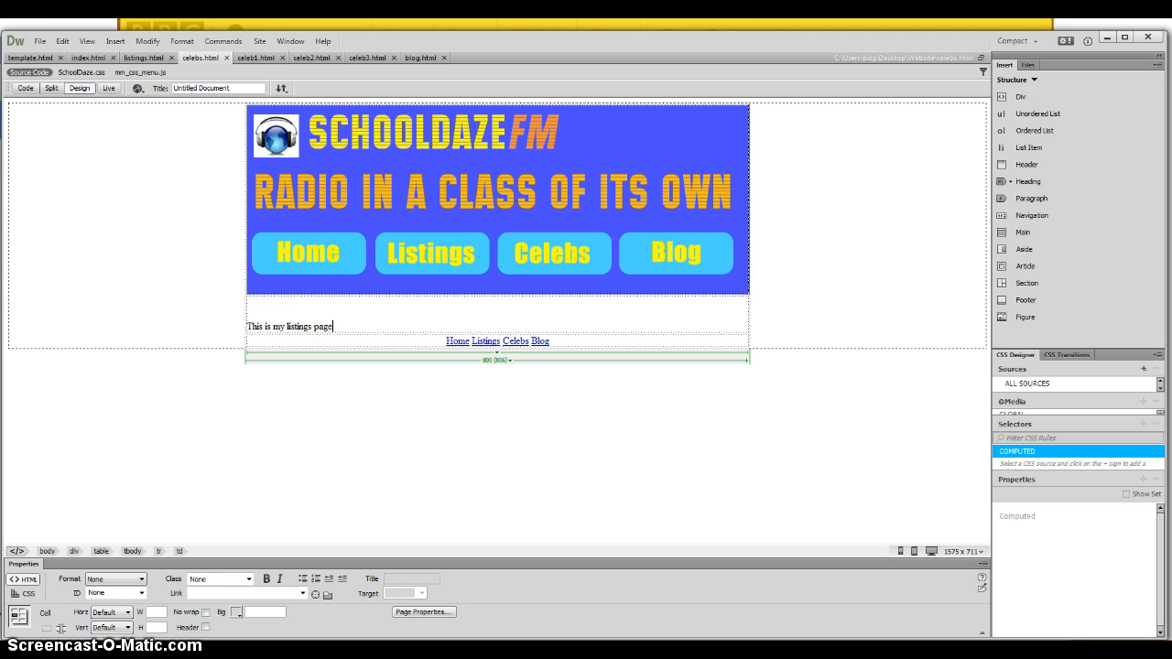
In index.html, delete the placeholder text "This is my home page" below the navigation banner
left_click(82, 56)
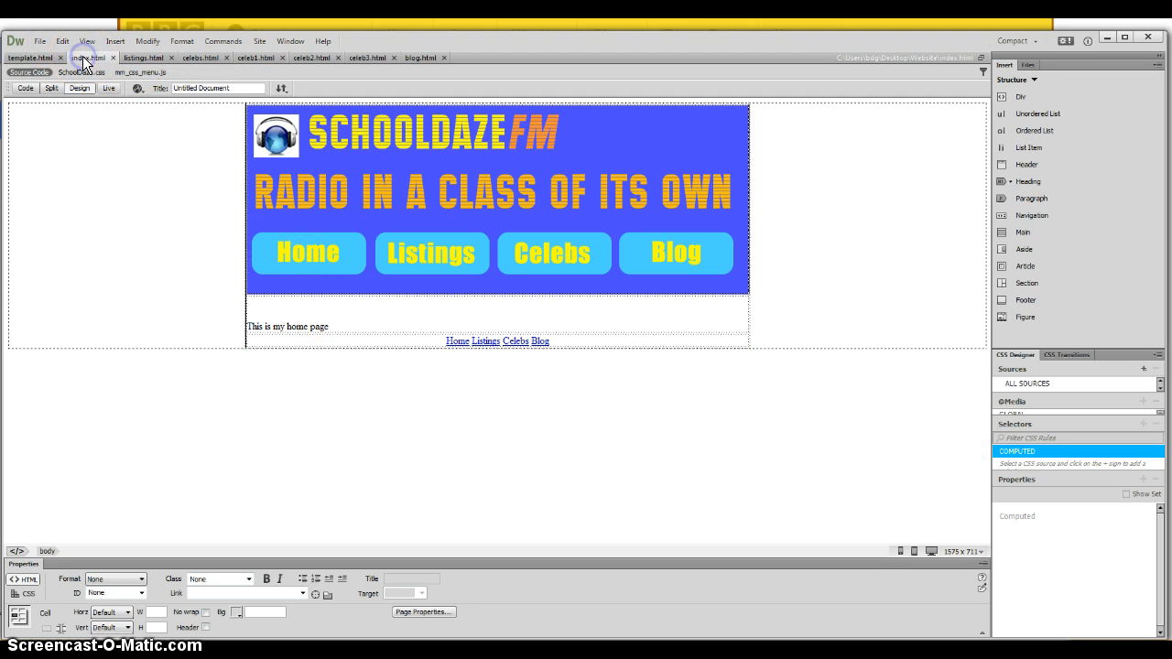
left_click(284, 309)
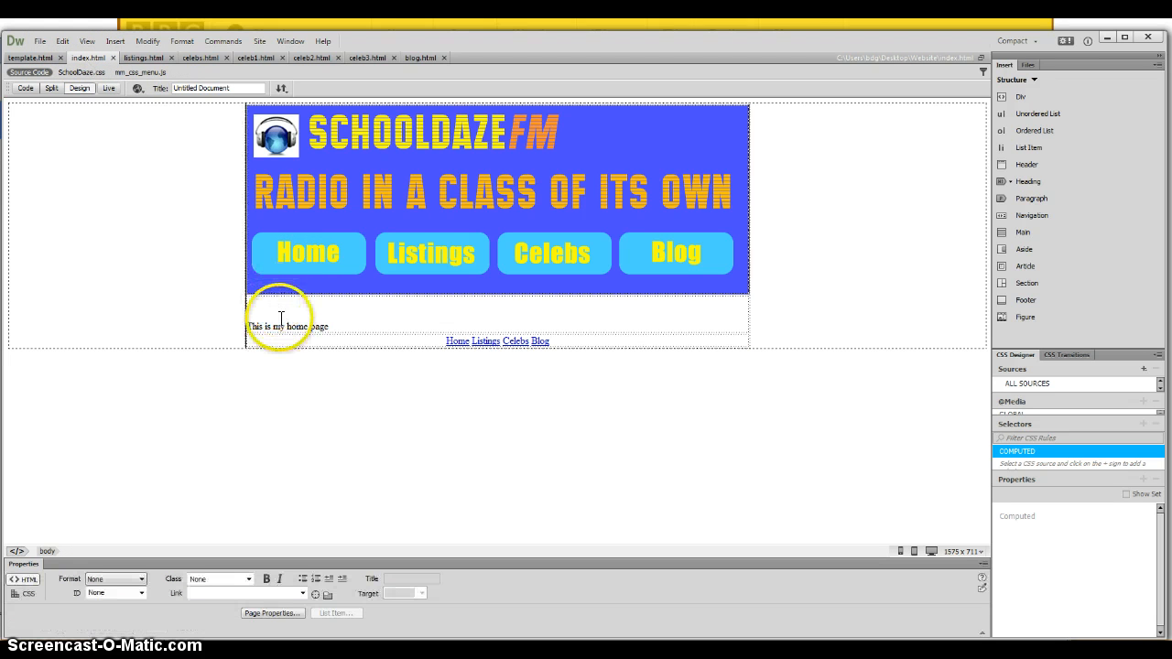
left_click_drag(333, 326, 248, 326)
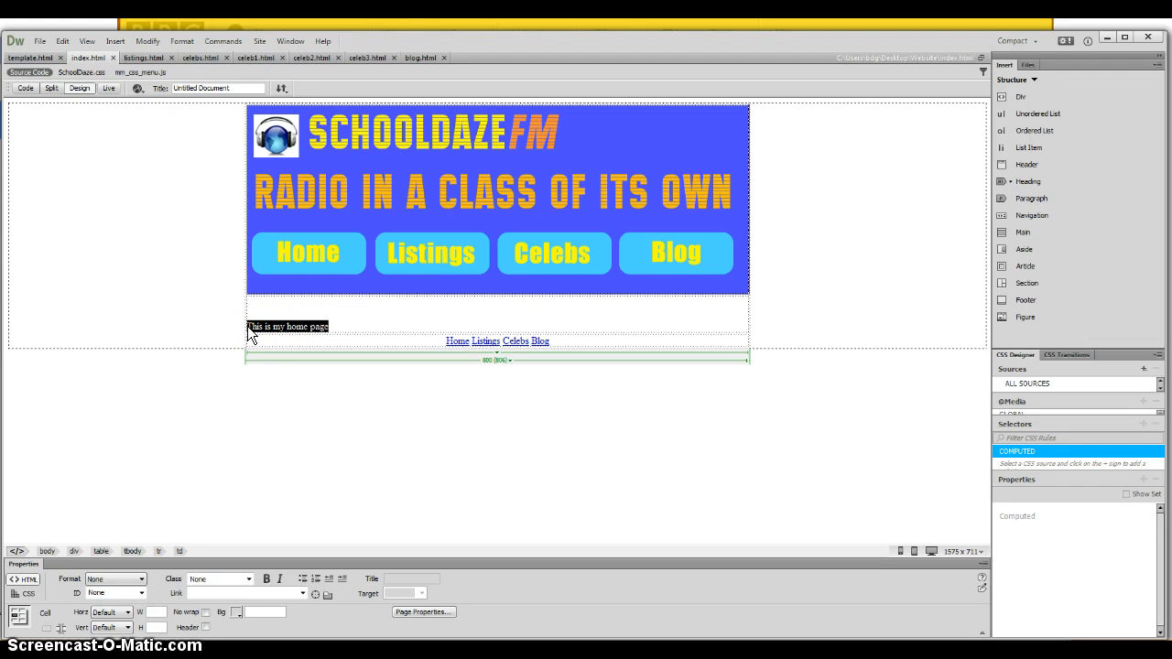
key("Delete")
left_click(270, 321)
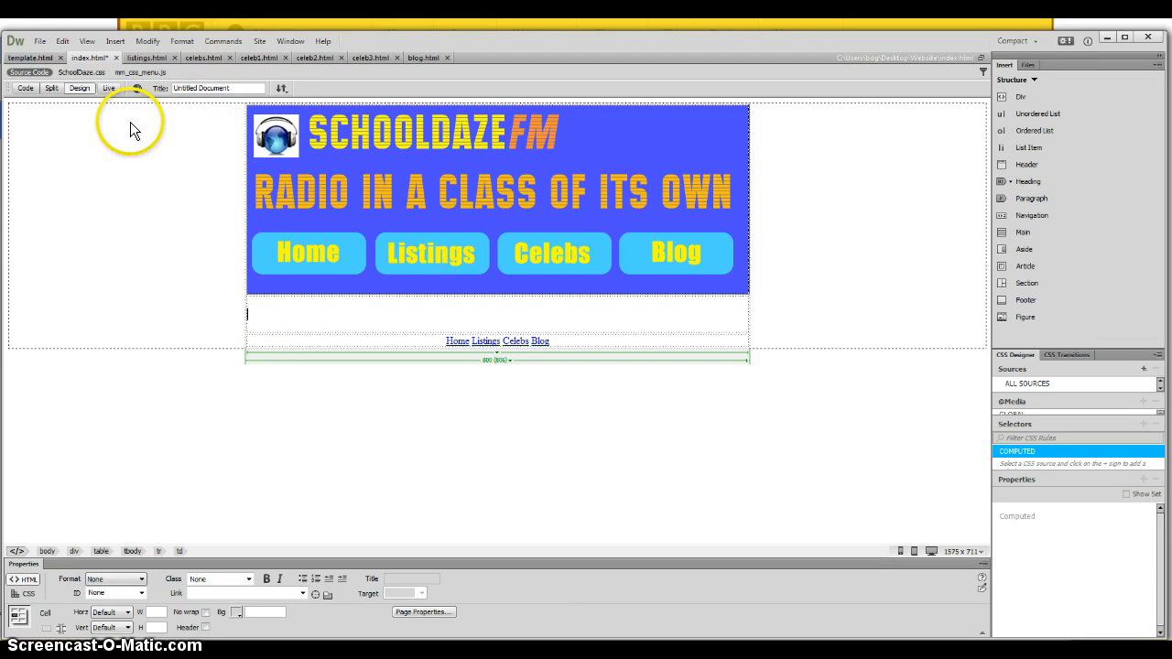
Insert a table with 1 row, 2 columns, 800 pixels width and 0 border in the emptied content cell
left_click(114, 41)
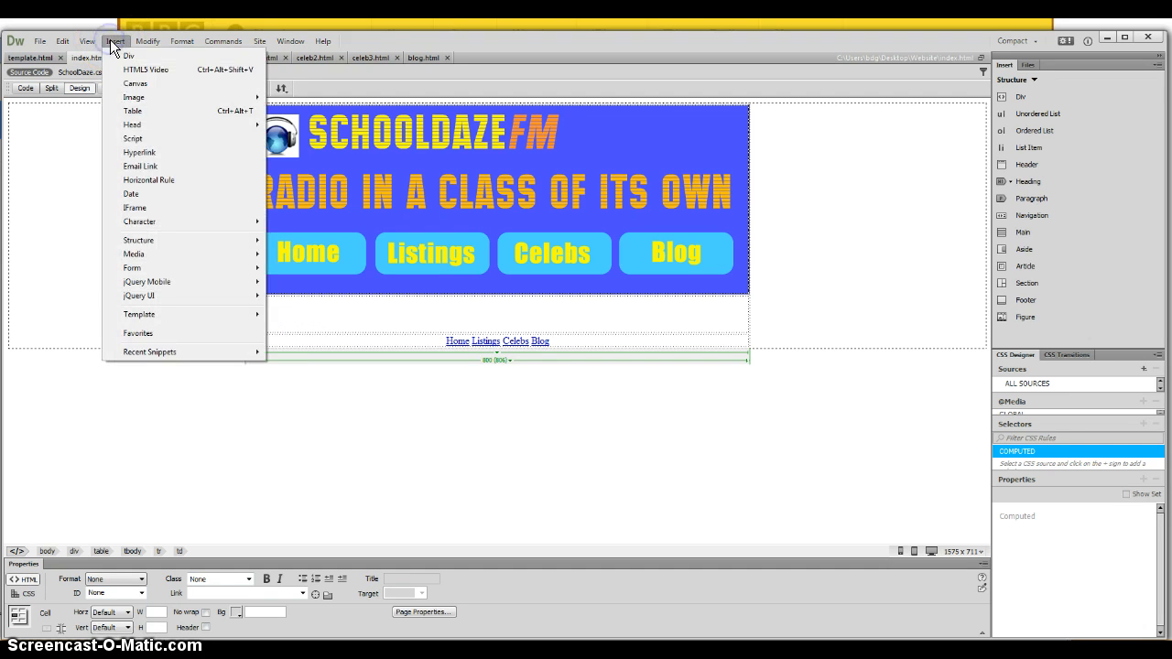
left_click(132, 112)
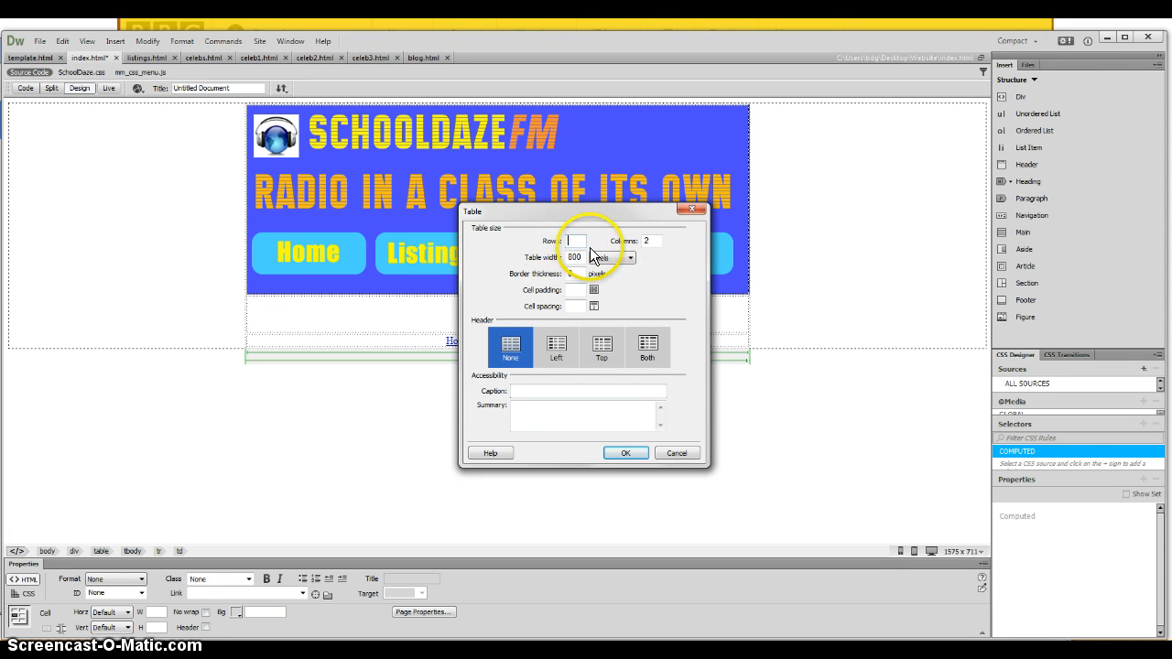
type("1")
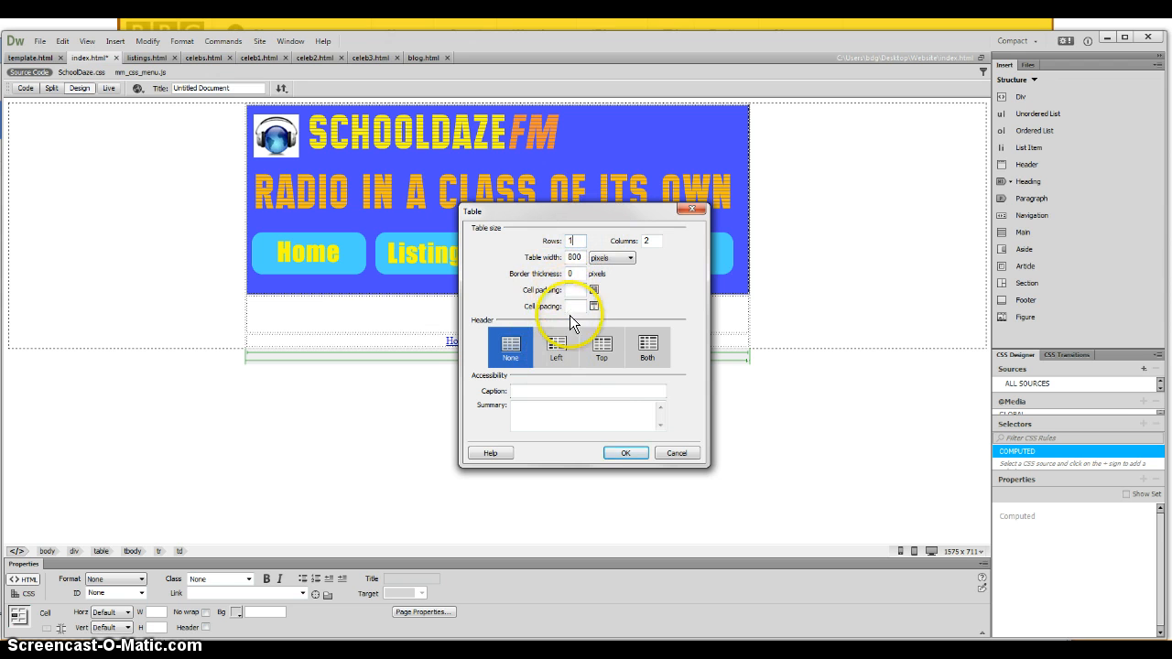
left_click(621, 455)
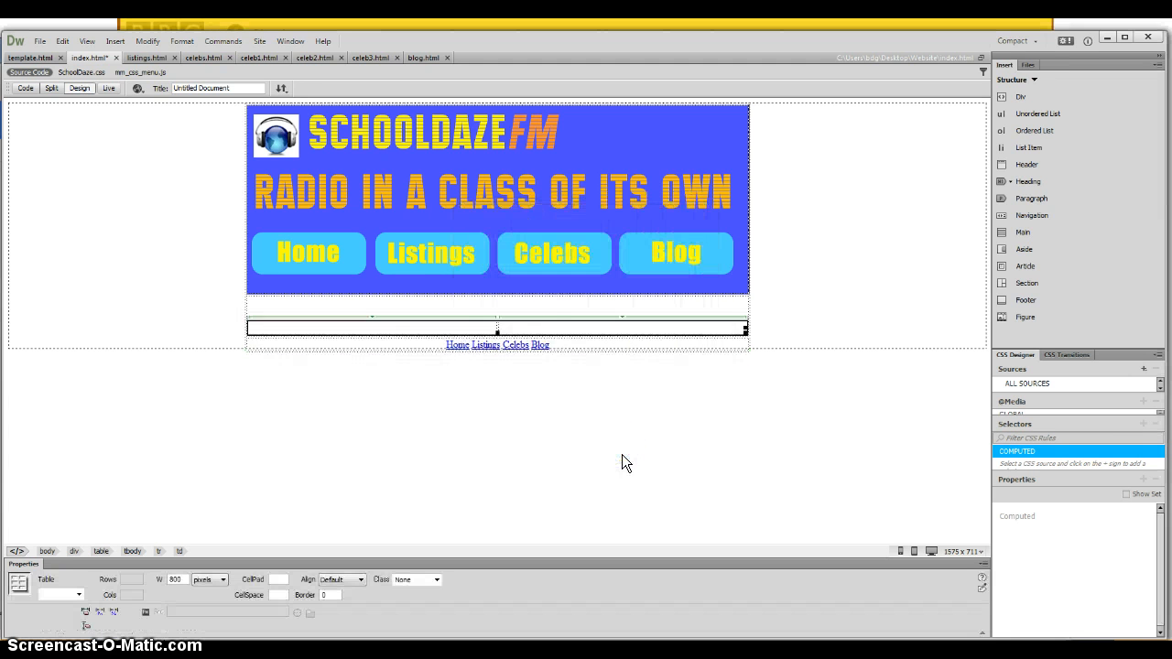
Add blank paragraphs to the new table's left cell and enter the filler text "dfasdfasfasdfasdfasdfasdfsda" on its first line
left_click(474, 327)
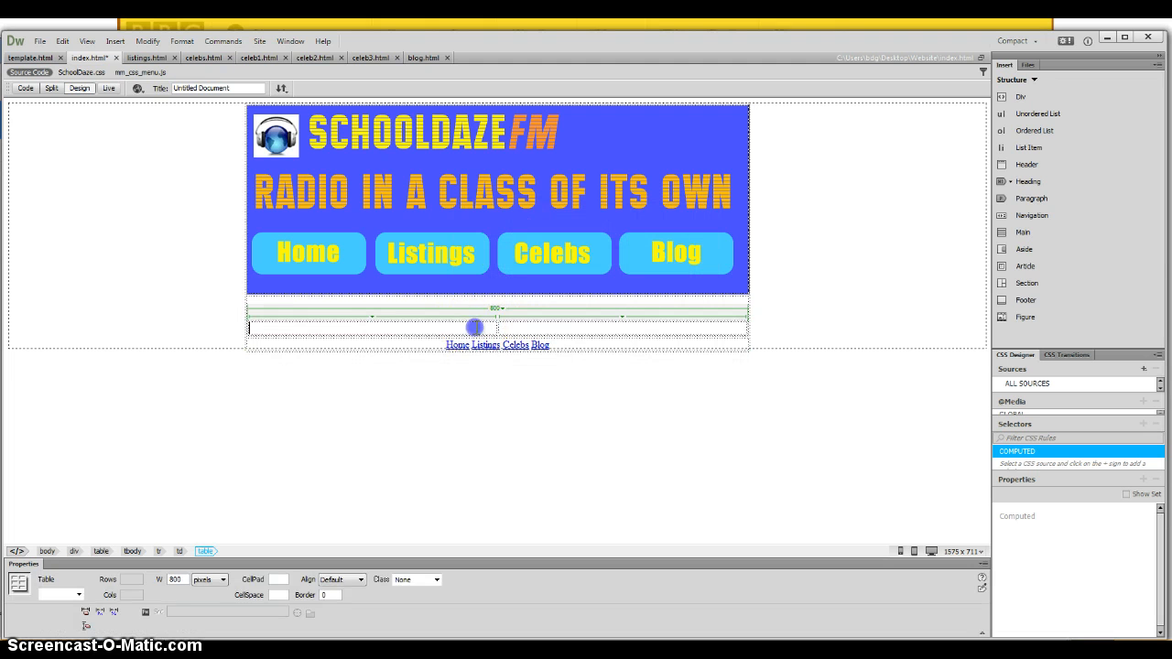
key("Return")
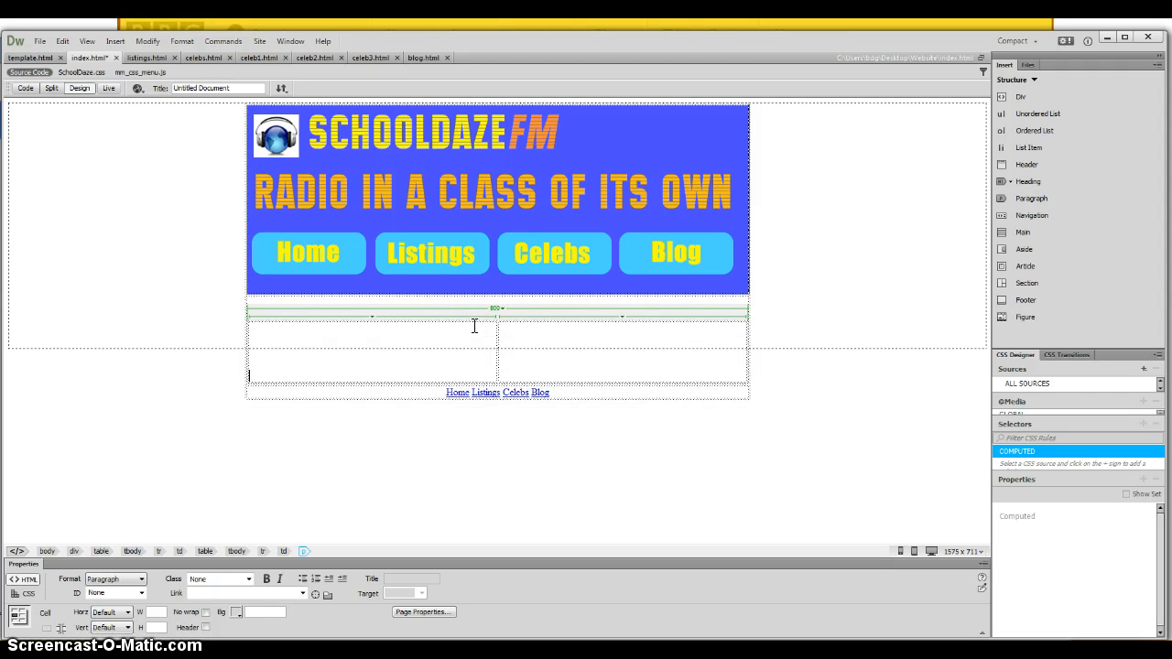
key("Return")
left_click(473, 326)
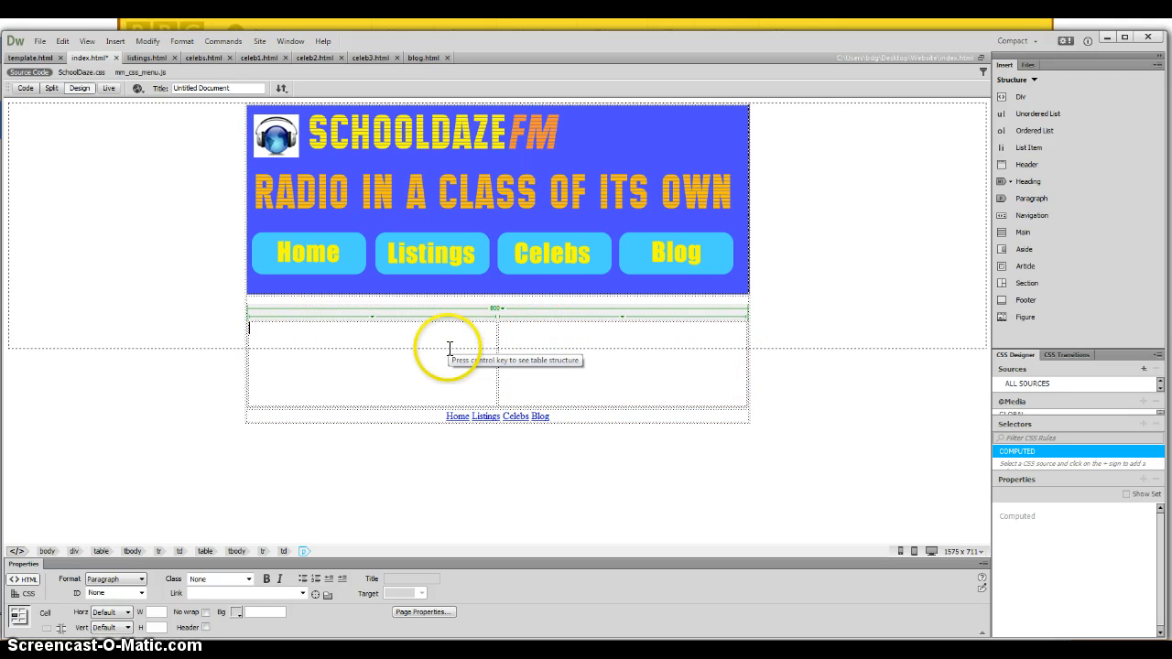
left_click(352, 357)
left_click(400, 358)
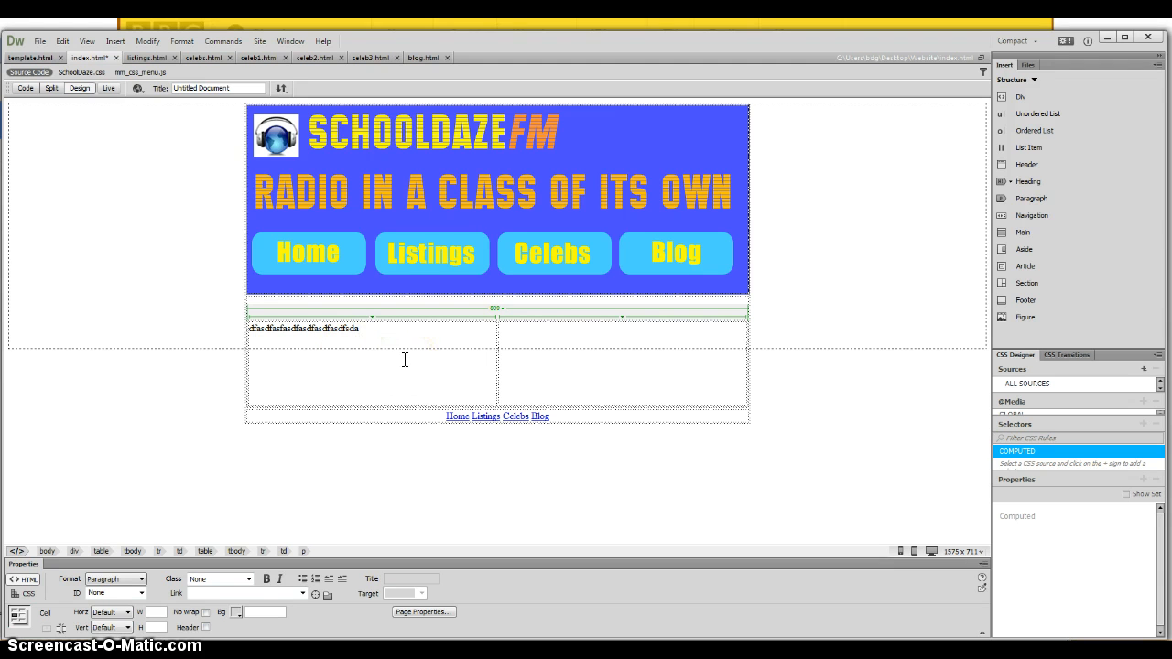
Switch to listings.html and look over its banner and body text
left_click(404, 360)
left_click(145, 59)
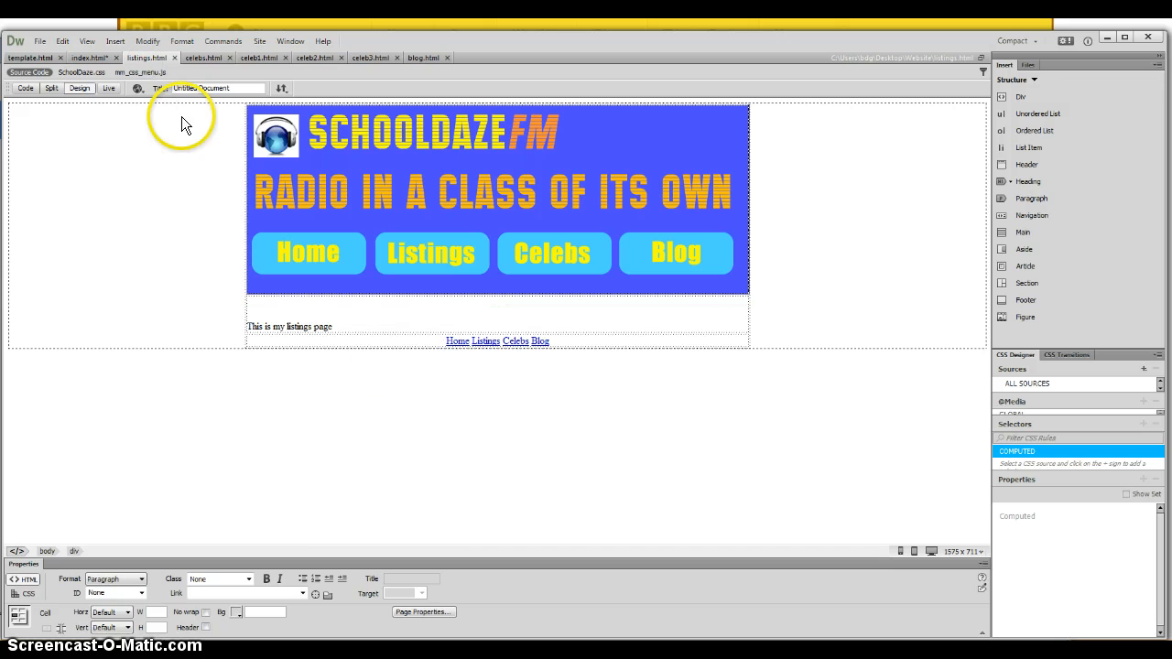
left_click(391, 357)
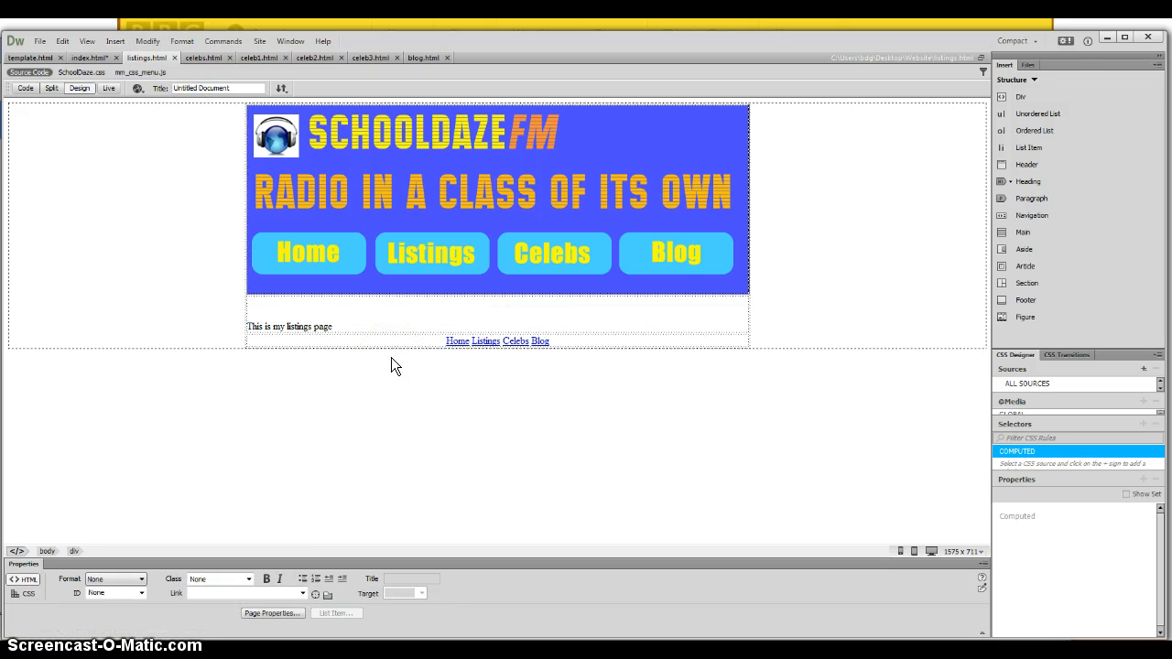
left_click(352, 285)
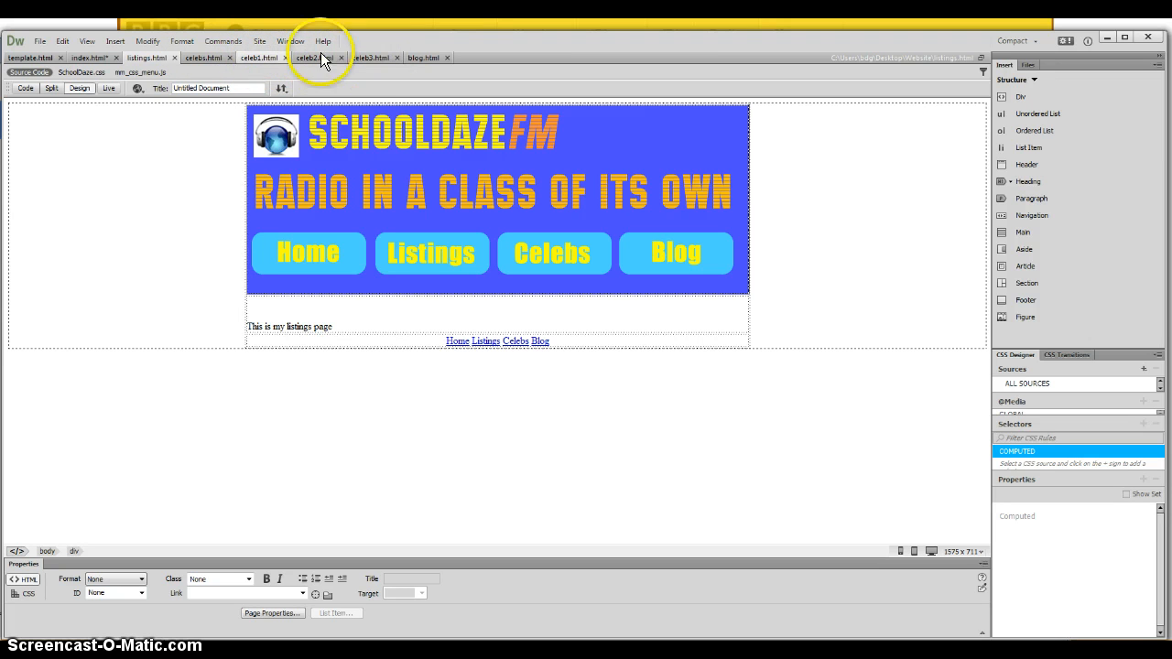
Switch to celebs.html and move its document tab so that it sits after celeb1.html
left_click(220, 57)
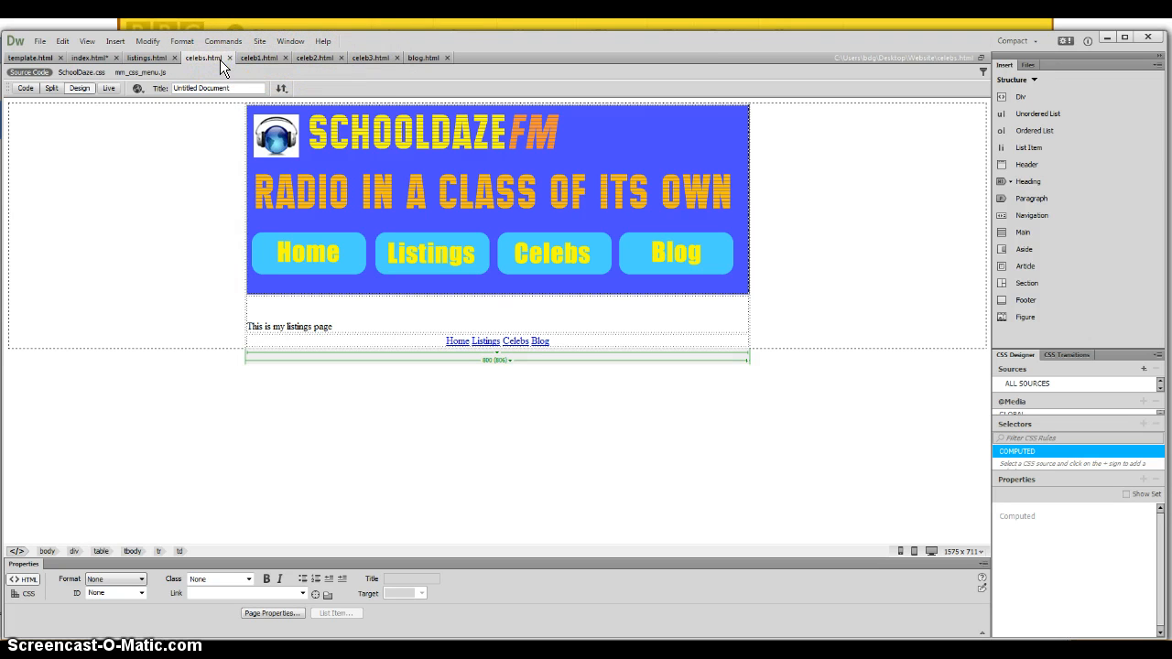
left_click(220, 61)
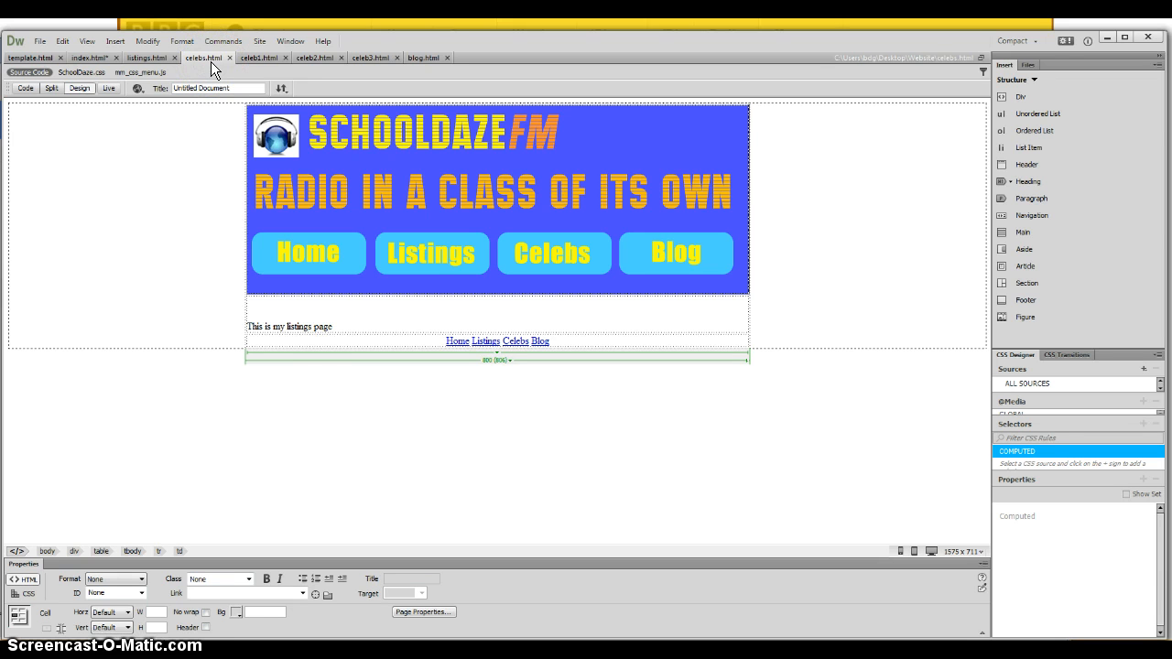
left_click_drag(212, 62, 261, 60)
In the body text of celebs.html, replace the word "listings" so that it reads "This is my celebs page"
left_click(313, 327)
left_click_drag(313, 327, 285, 327)
key("BackSpace")
type("cee")
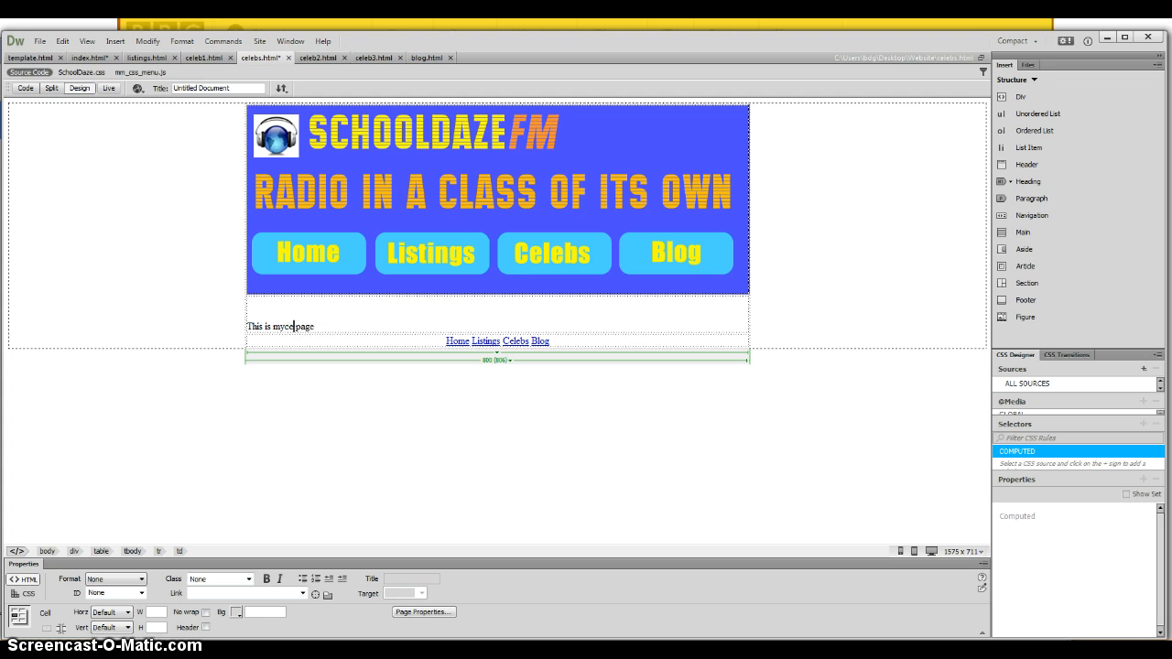
left_click(286, 327)
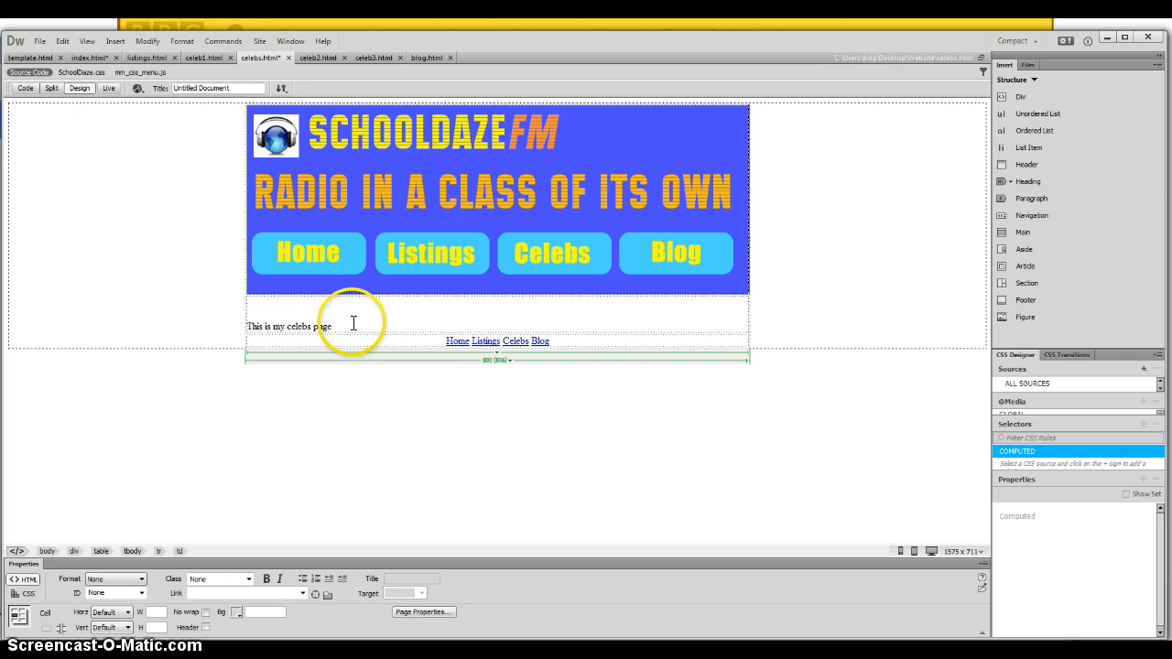
Delete the placeholder sentence below the navigation banner in celebs.html
left_click_drag(349, 324, 254, 327)
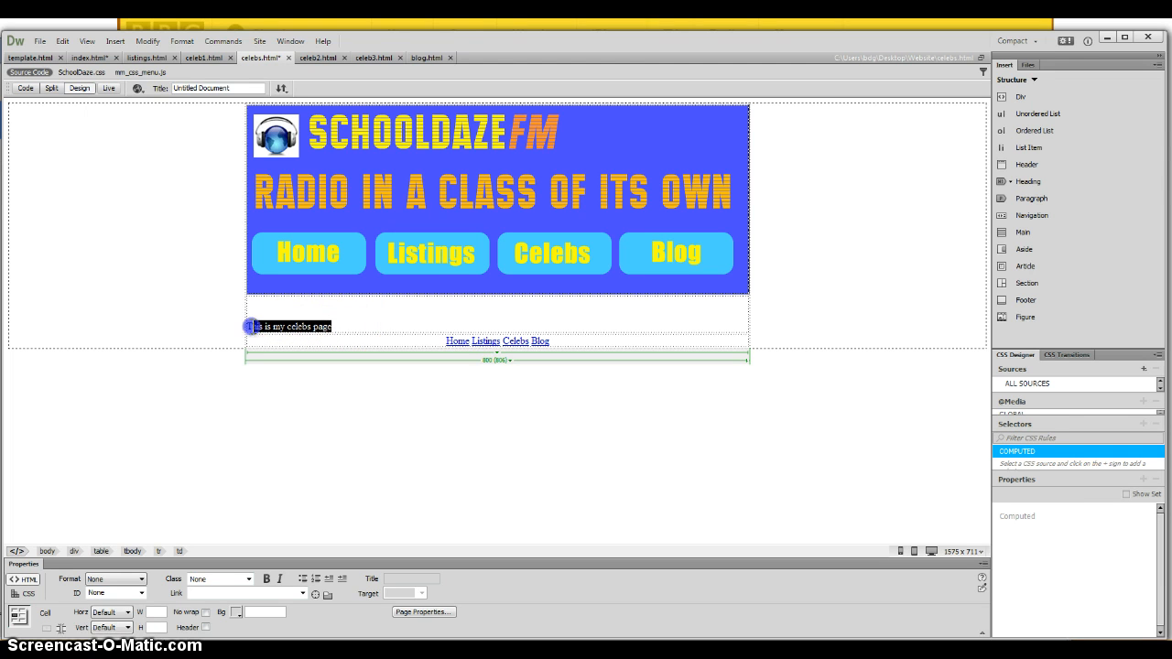
key("Delete")
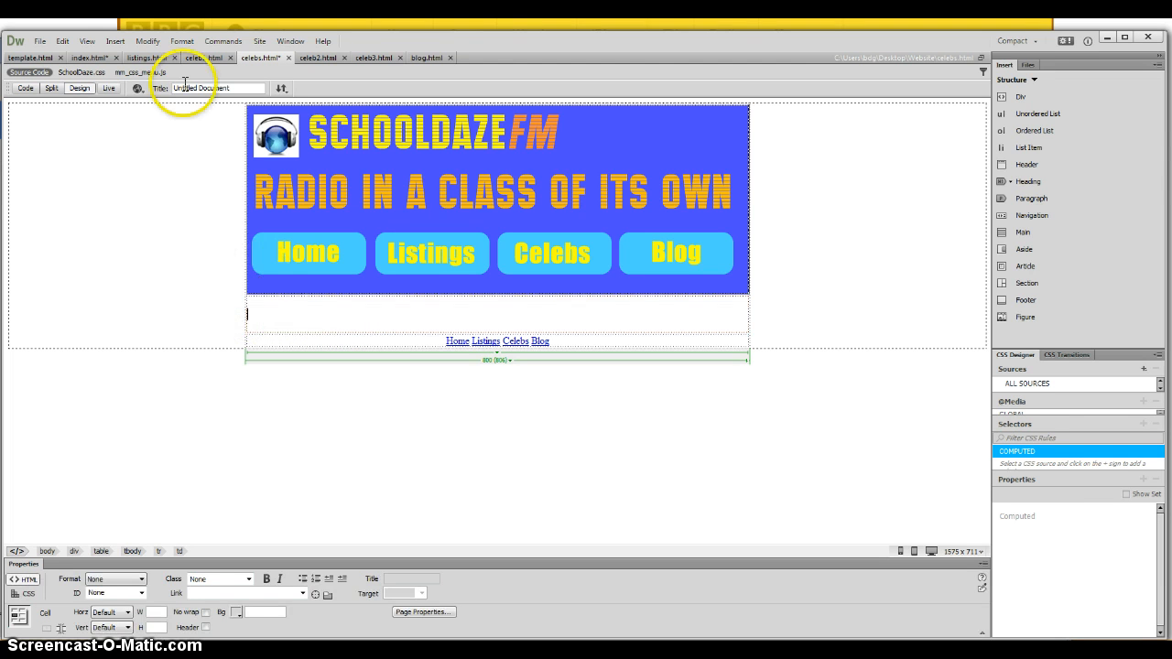
Insert a table with 5 rows, 2 columns, 800 pixels width and 0 border, checking the Local personalities document in Chrome for the row count
left_click(115, 42)
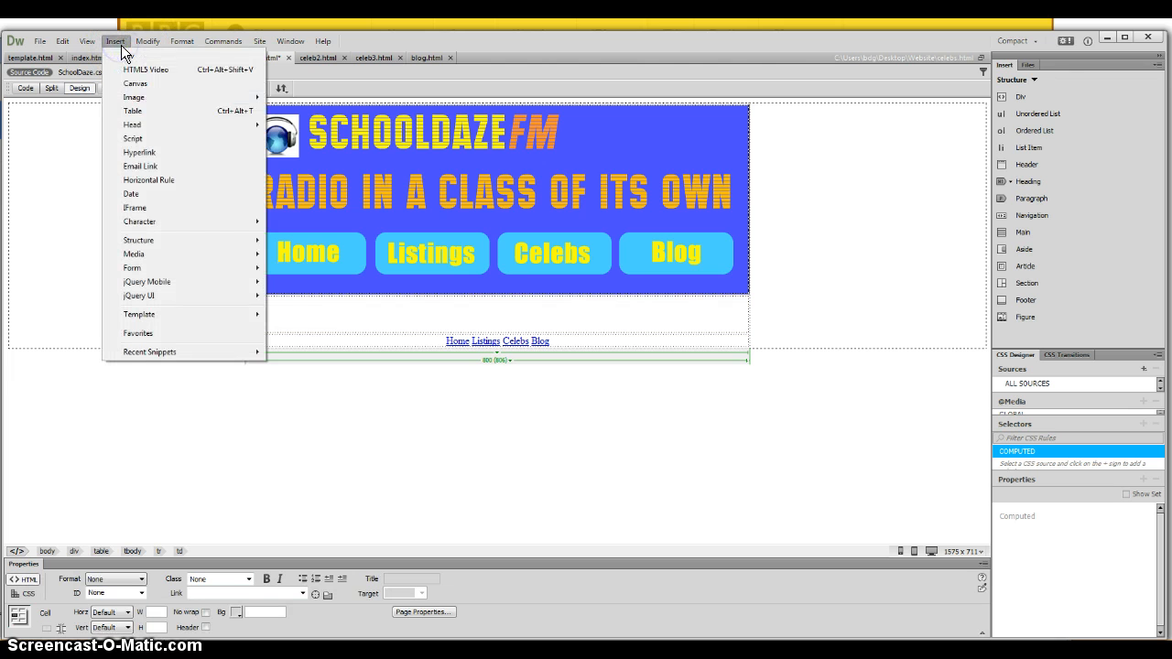
left_click(142, 111)
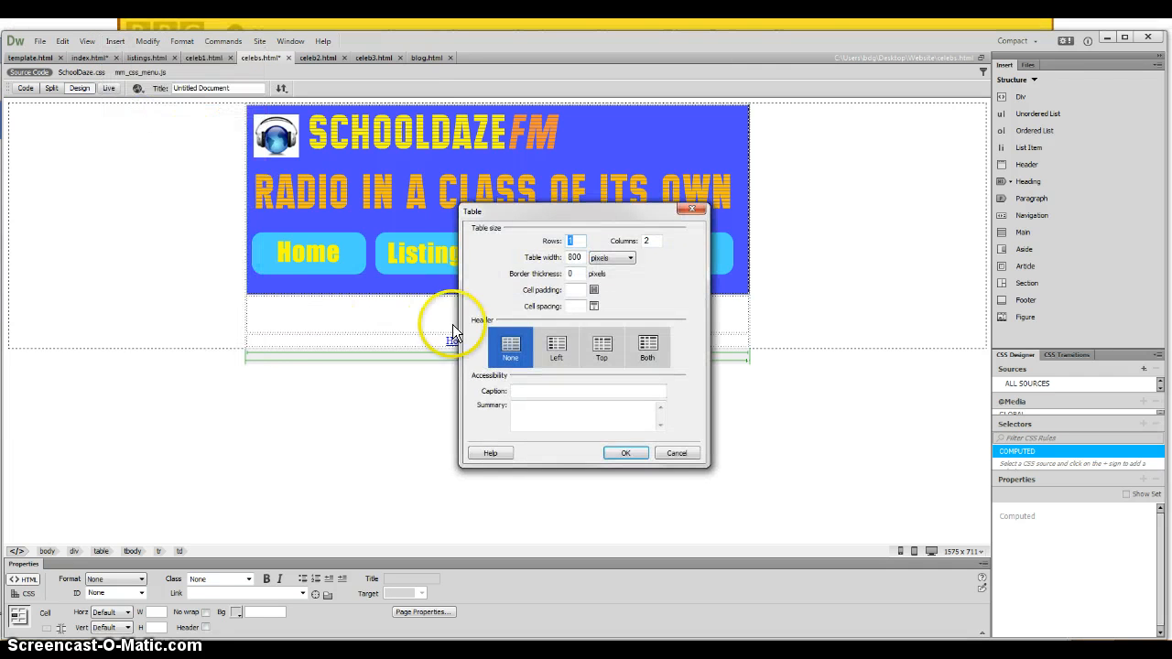
key("alt+Tab")
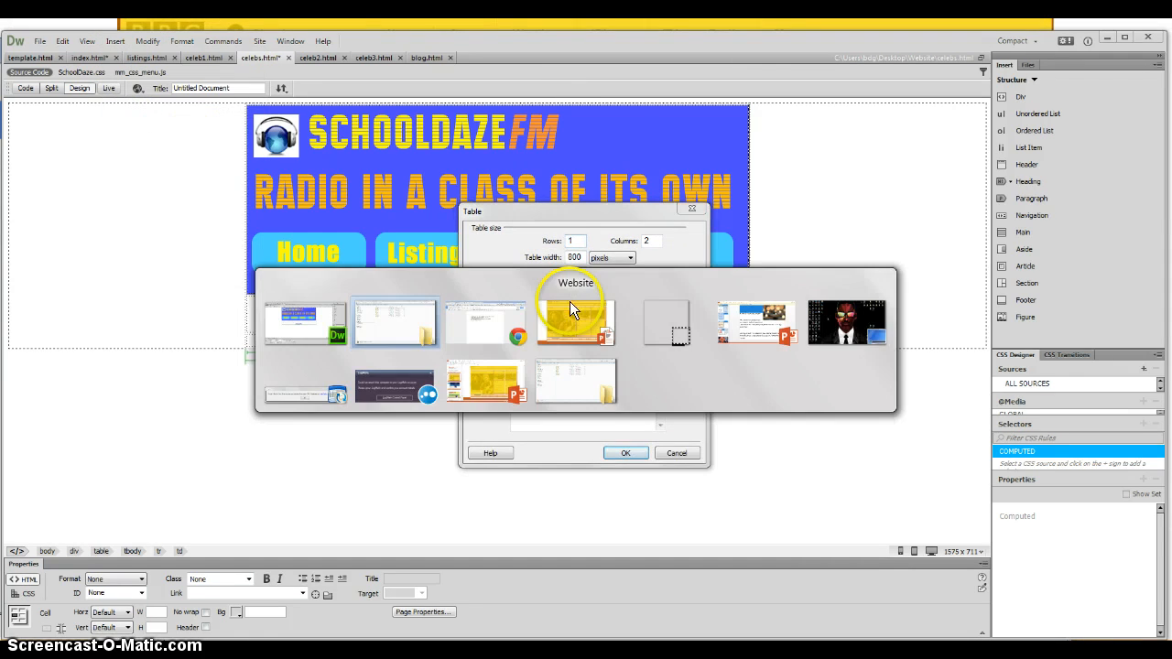
key("Tab")
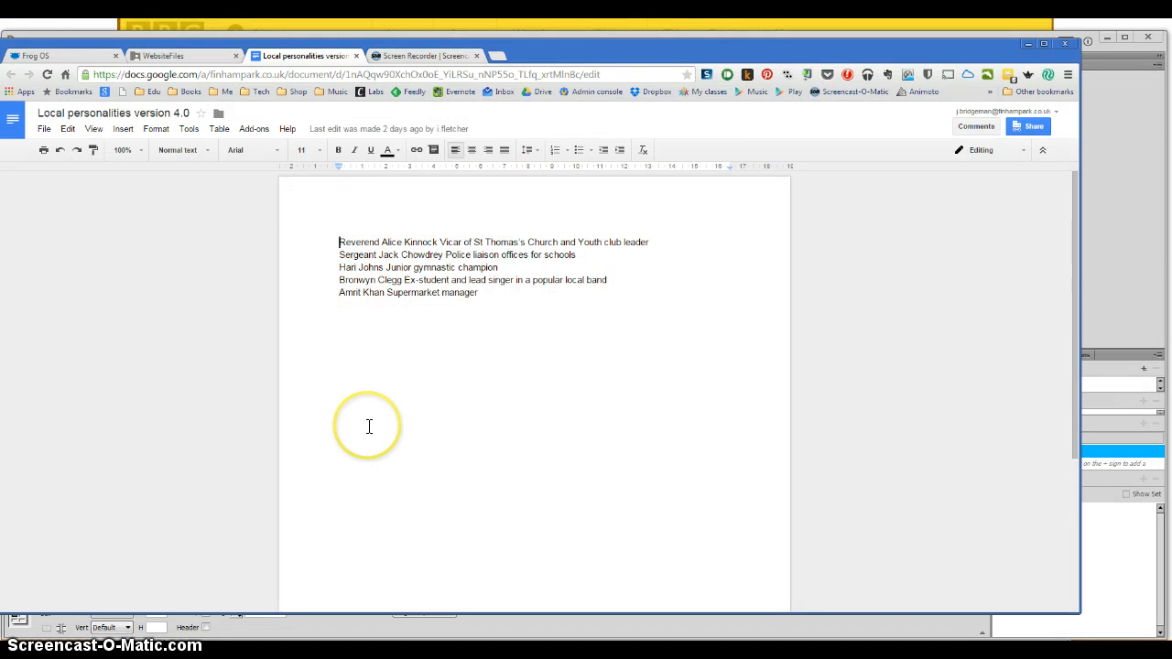
key("alt+Tab")
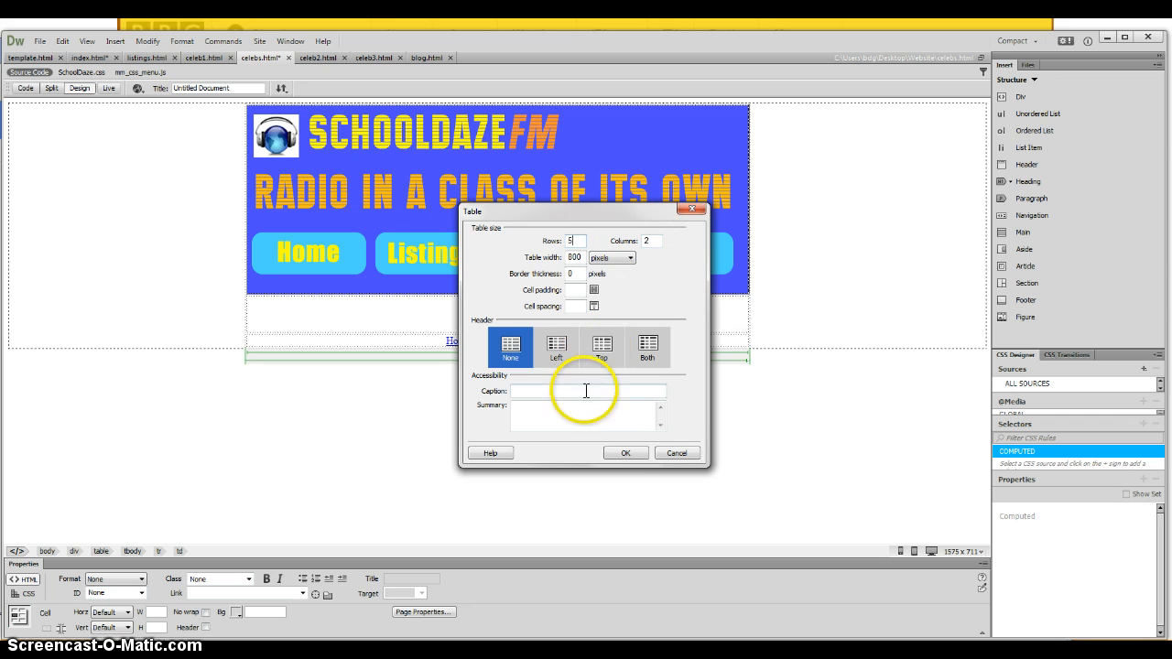
left_click(620, 454)
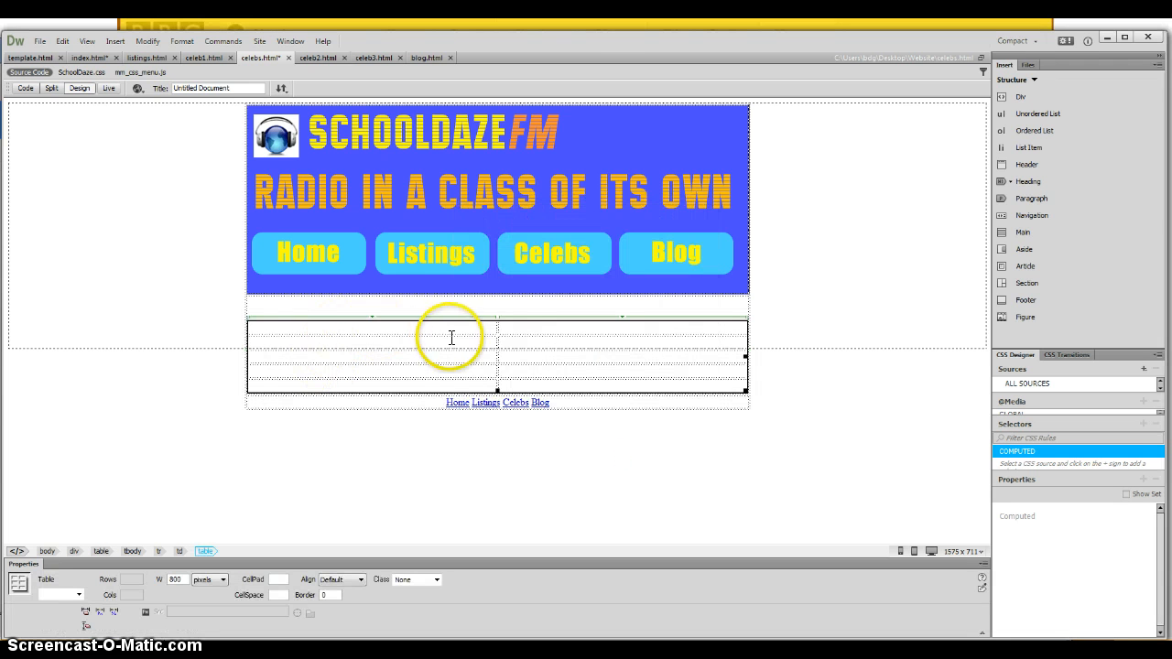
left_click(418, 327)
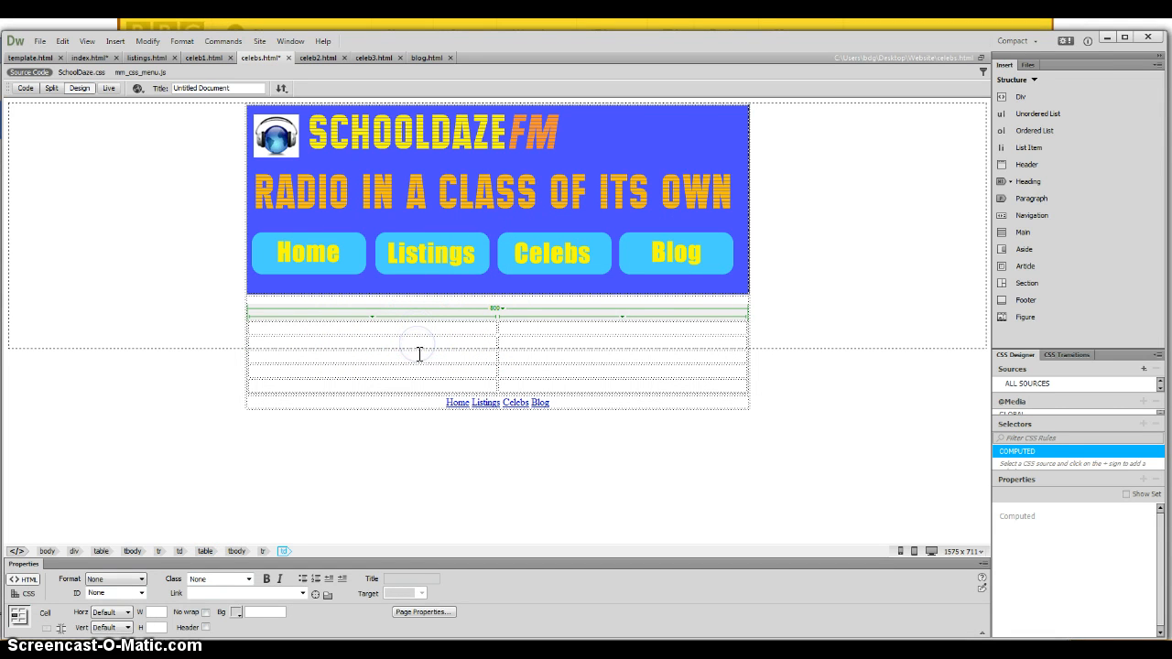
left_click(418, 355)
left_click(419, 370)
left_click(420, 385)
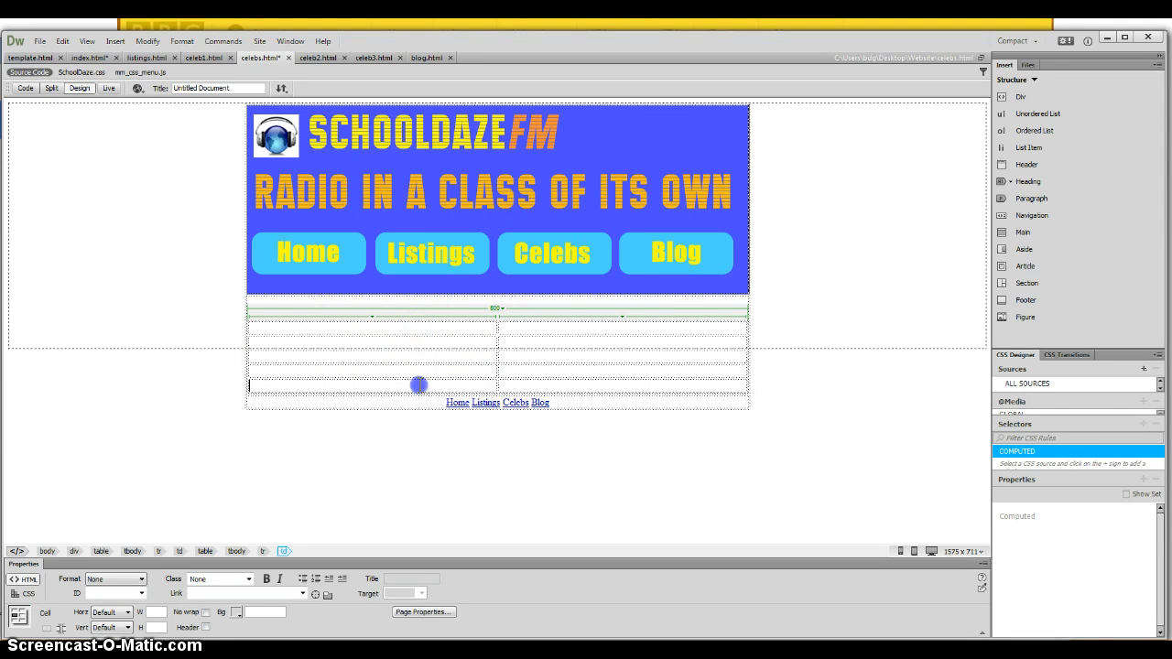
left_click(525, 324)
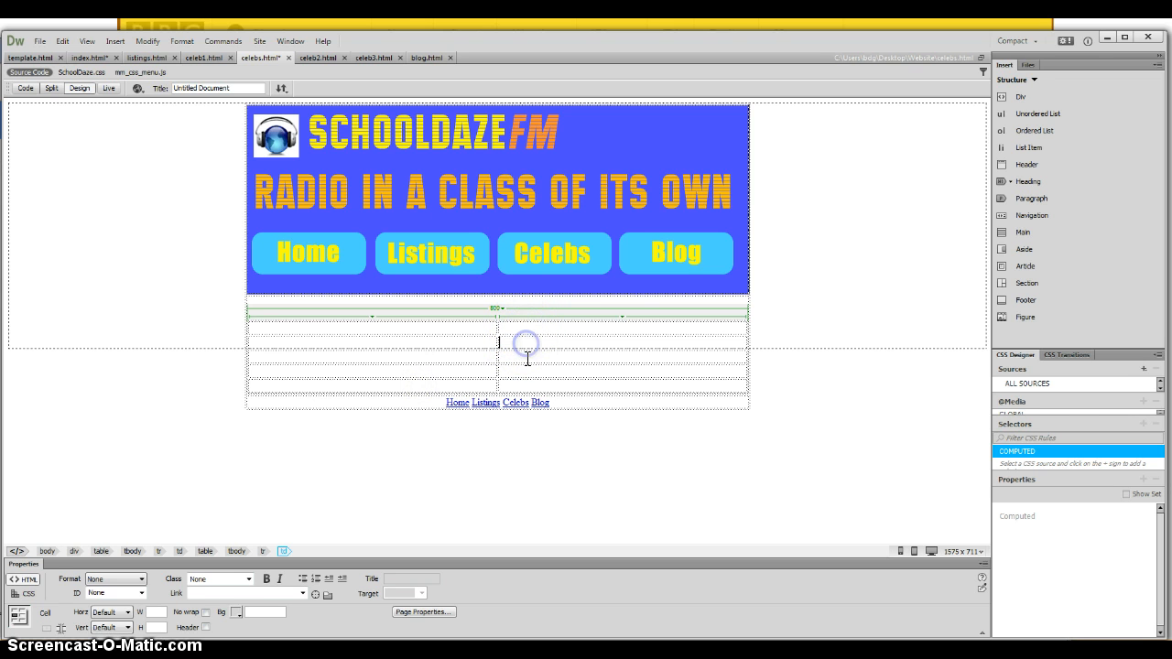
left_click(524, 360)
Insert the police sergeant's photo from the Website images folder into the first row's right cell
left_click(526, 324)
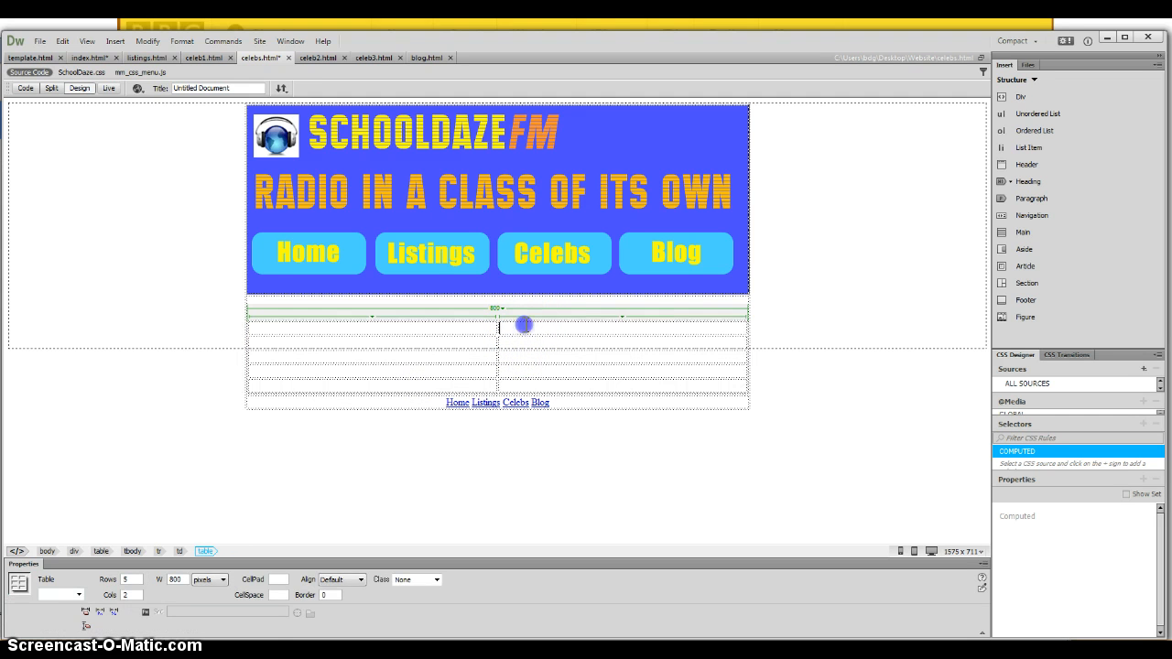
left_click(114, 40)
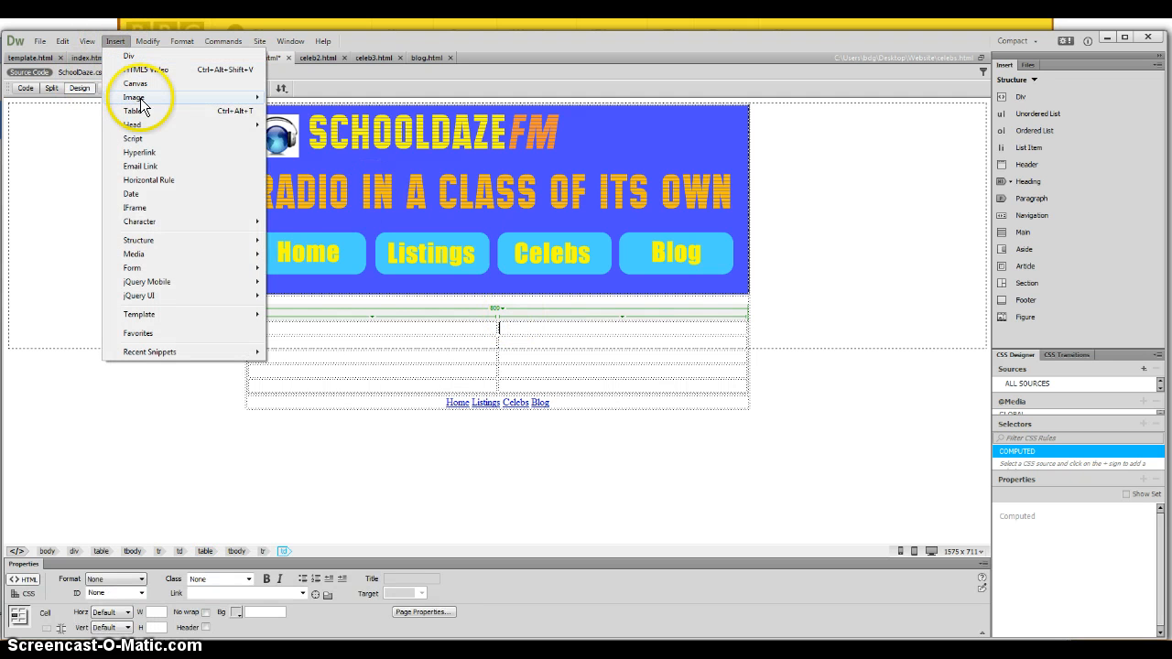
mouse_move(229, 98)
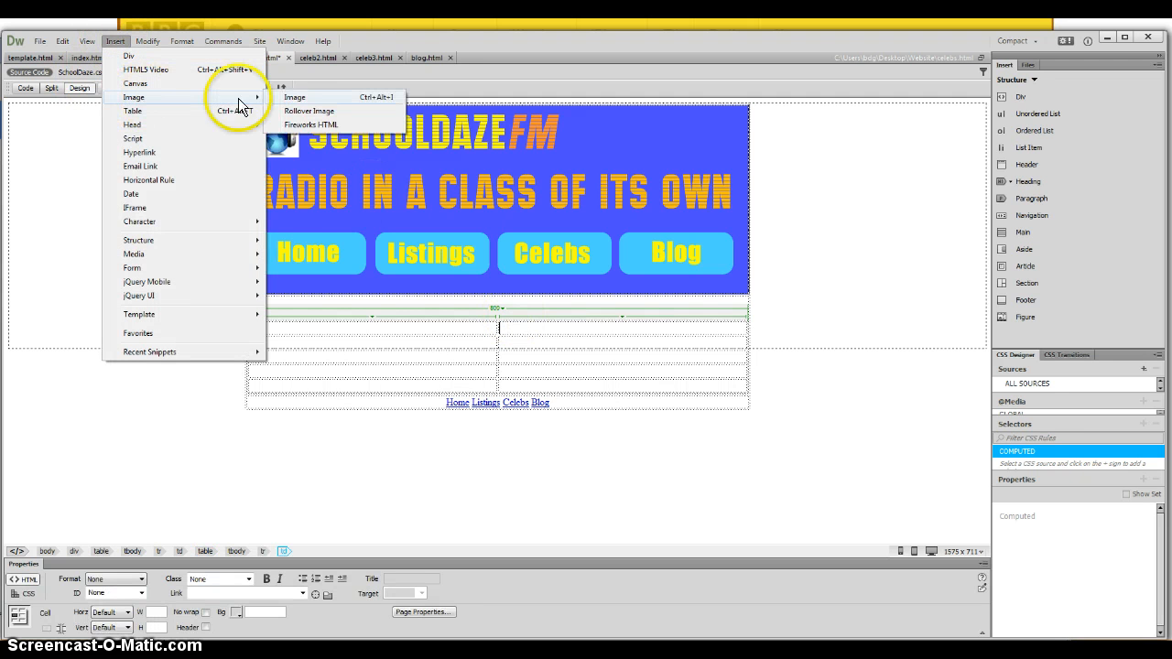
left_click(289, 98)
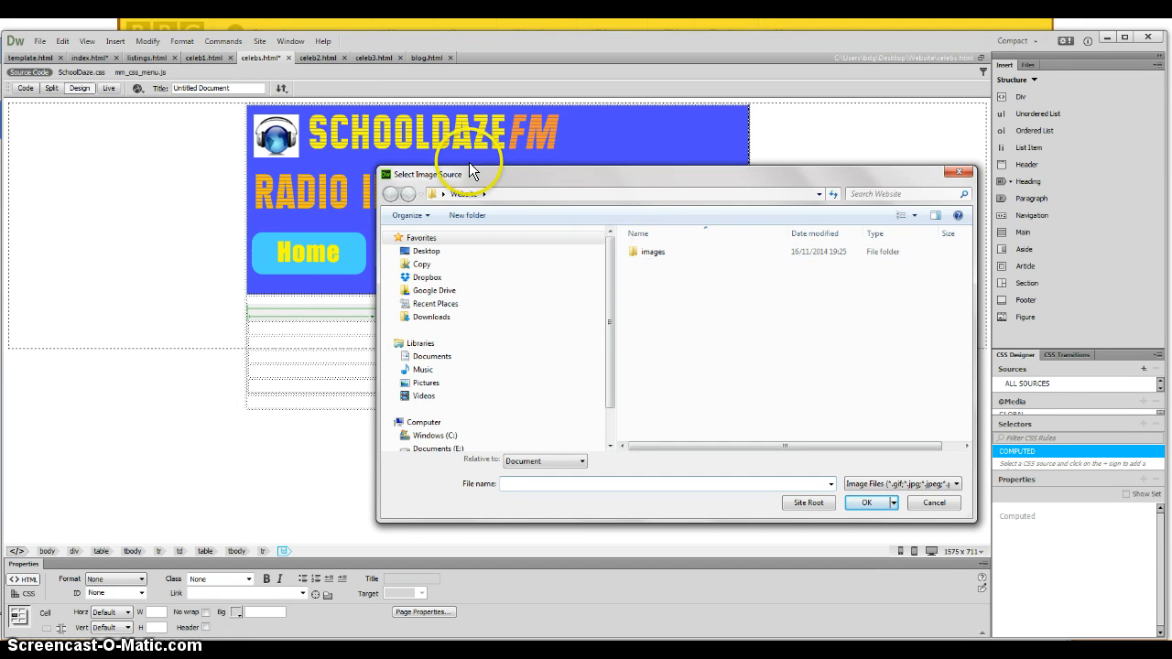
double_click(651, 256)
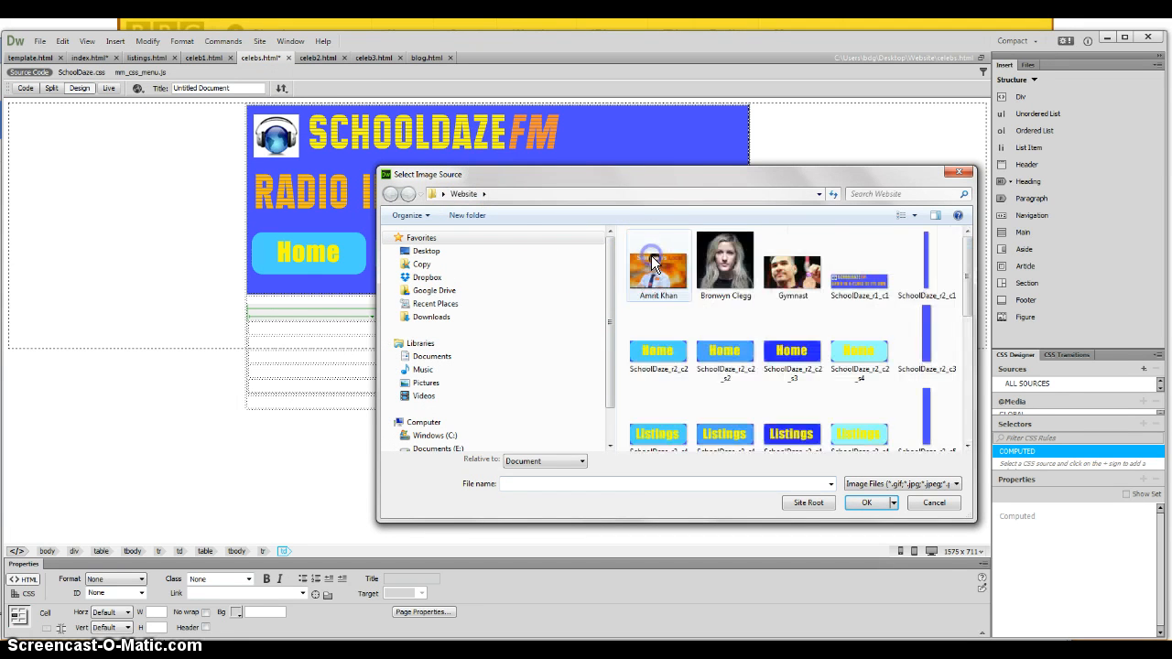
left_click_drag(962, 271, 967, 420)
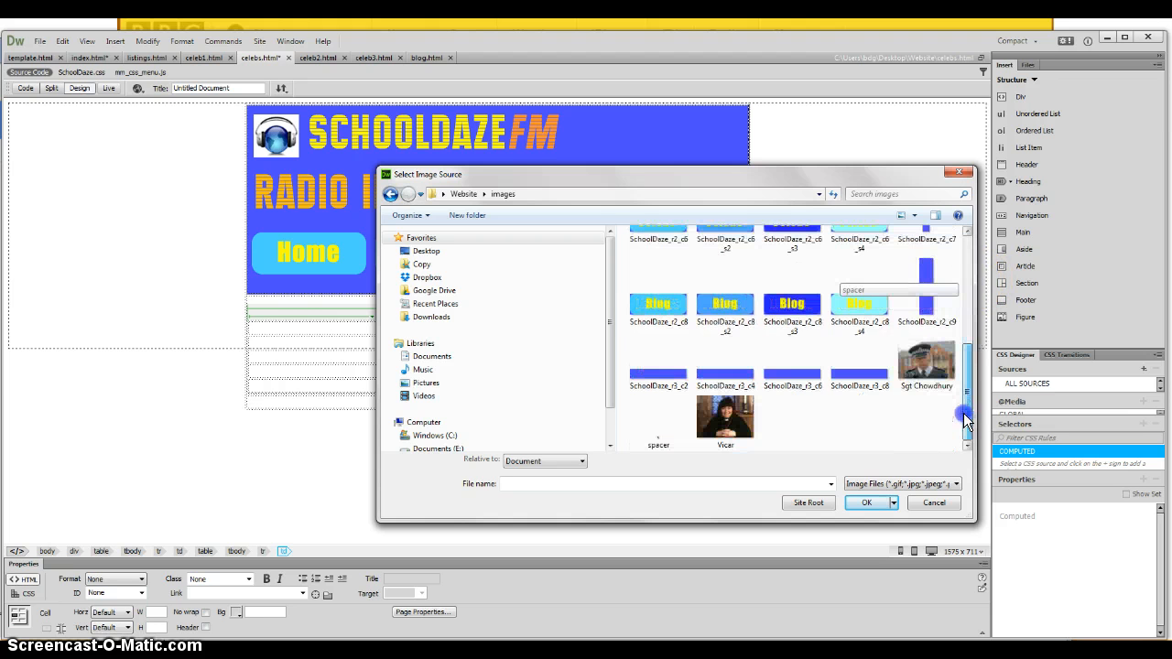
left_click(926, 365)
double_click(926, 365)
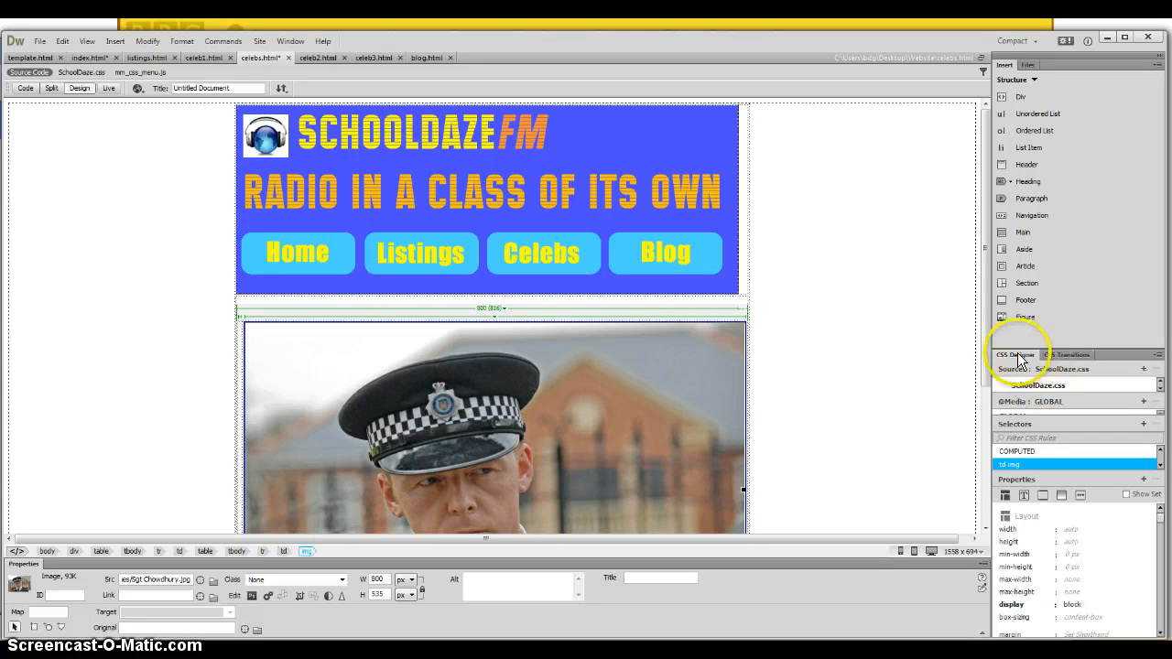
Shrink the police sergeant's photo to about 281 by 177 pixels
left_click_drag(987, 359, 964, 463)
left_click_drag(742, 486, 524, 329)
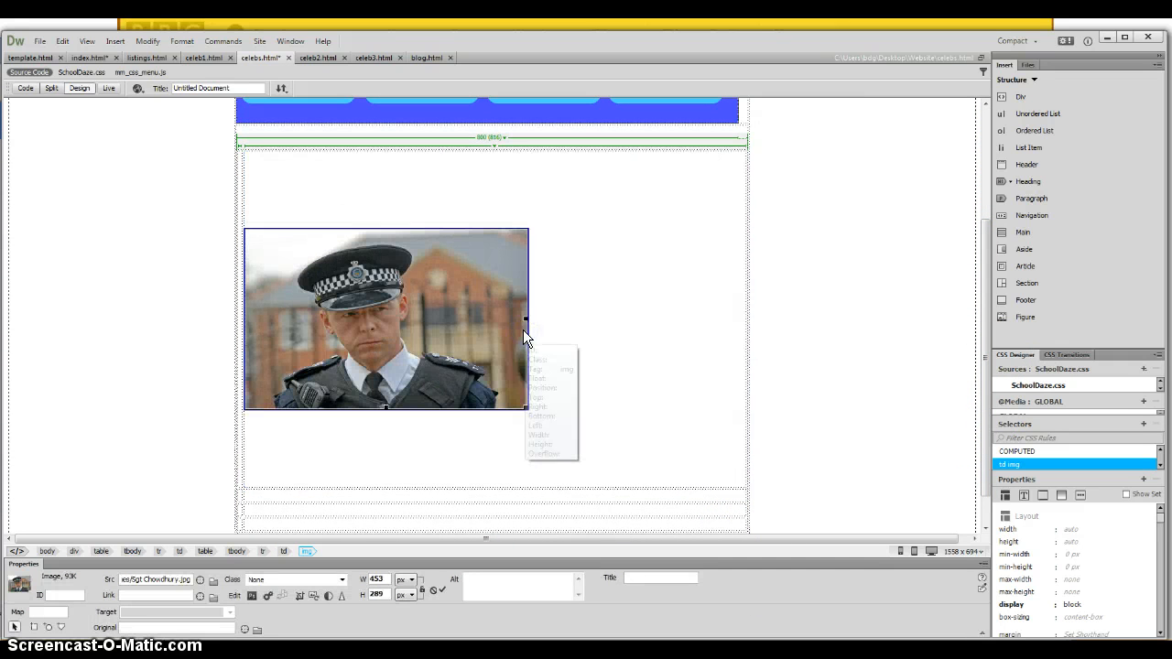
left_click(242, 319)
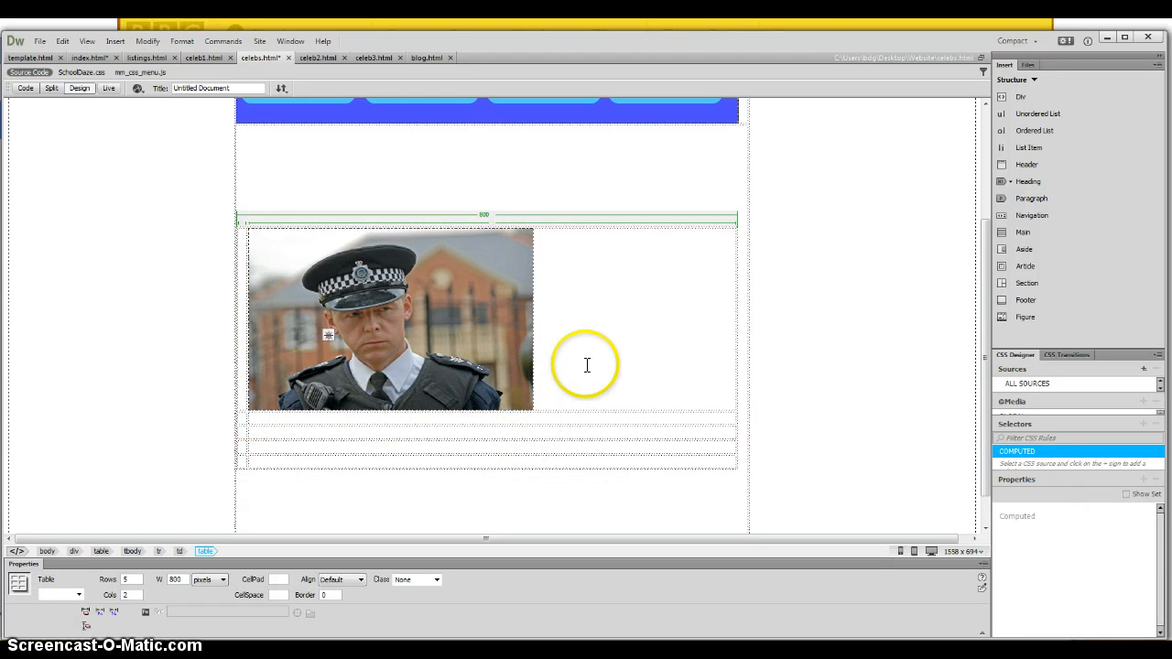
left_click(484, 392)
left_click(530, 400)
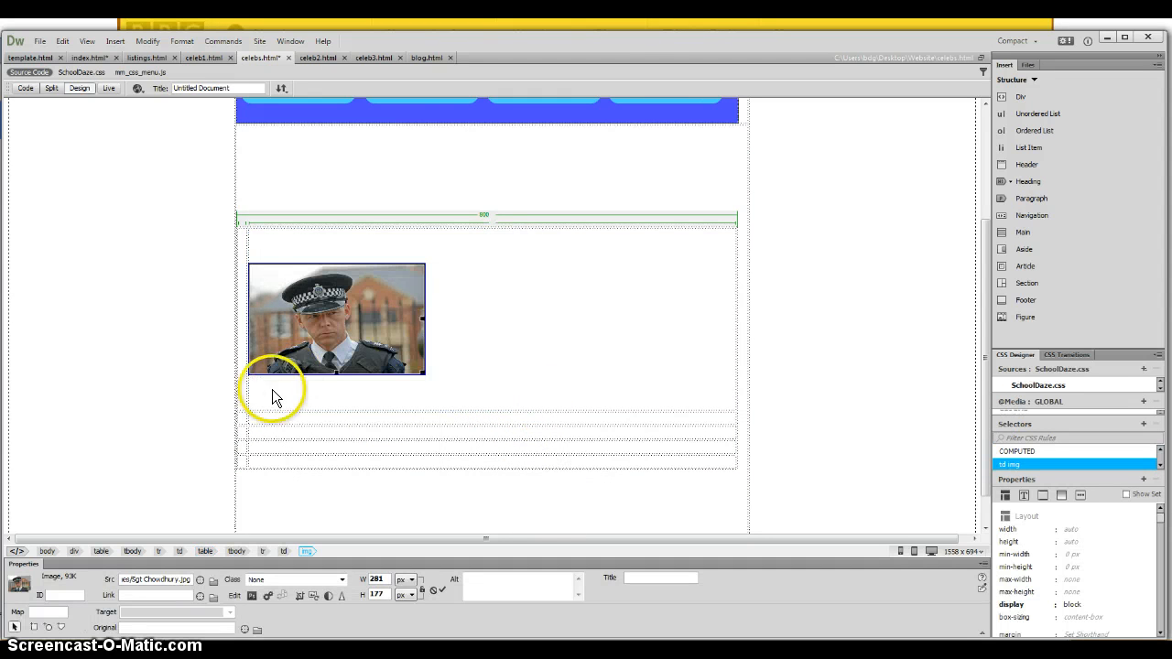
Widen the table's left column to about 337 pixels and shrink the photo to about 239 by 155 pixels
left_click(247, 390)
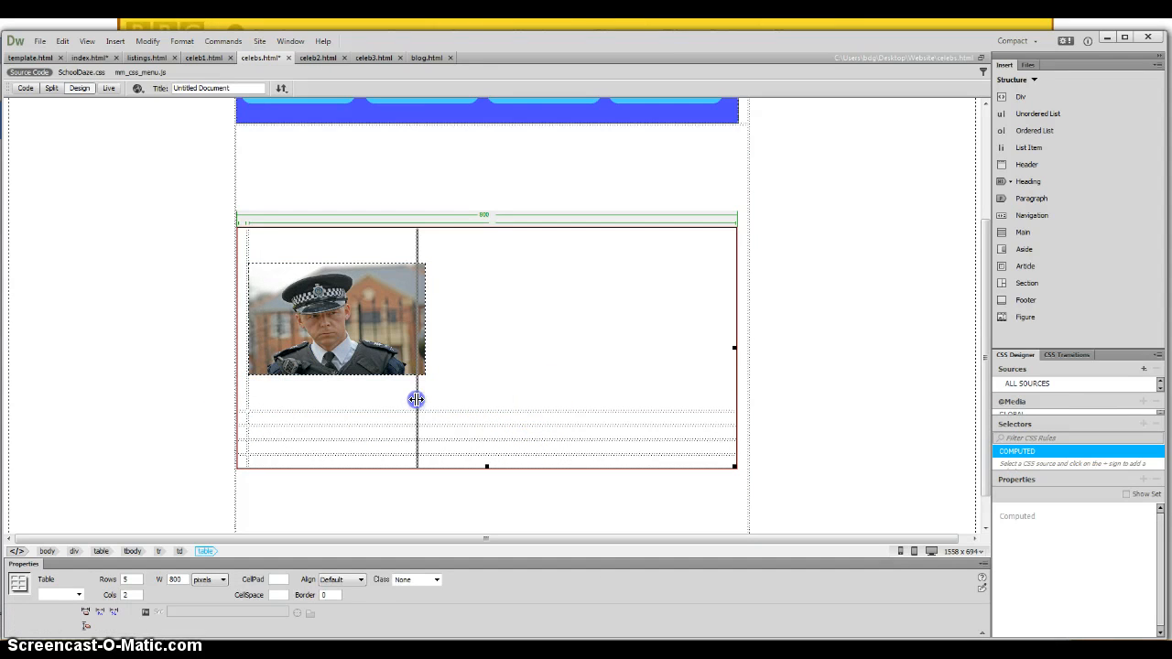
left_click_drag(417, 399, 543, 397)
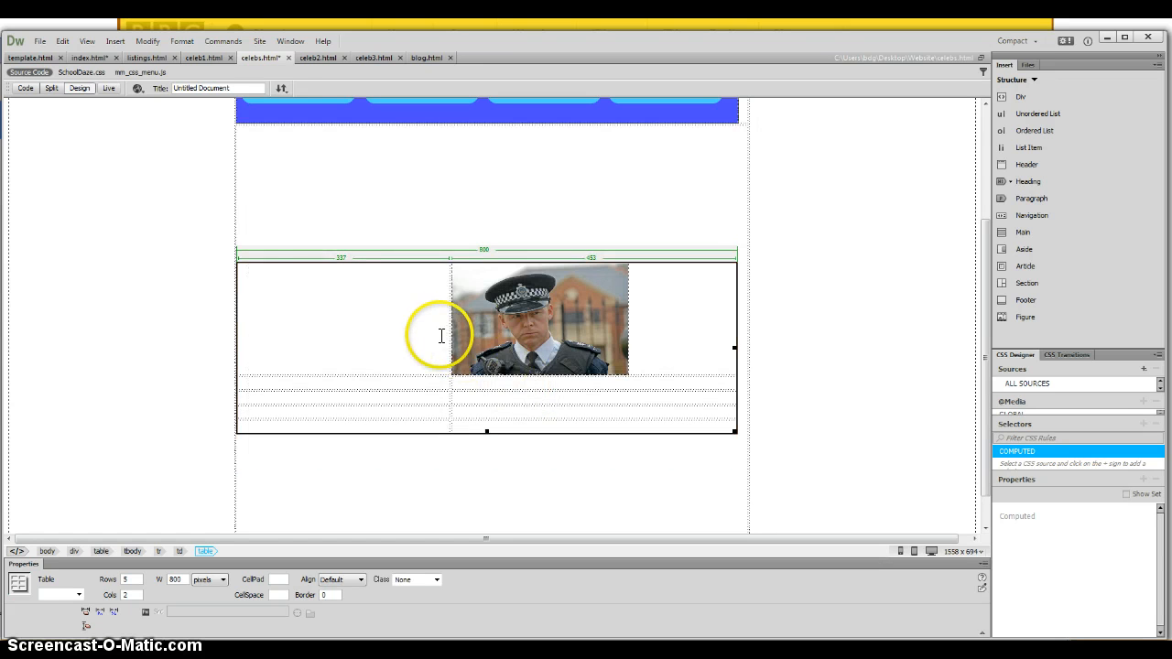
left_click(586, 371)
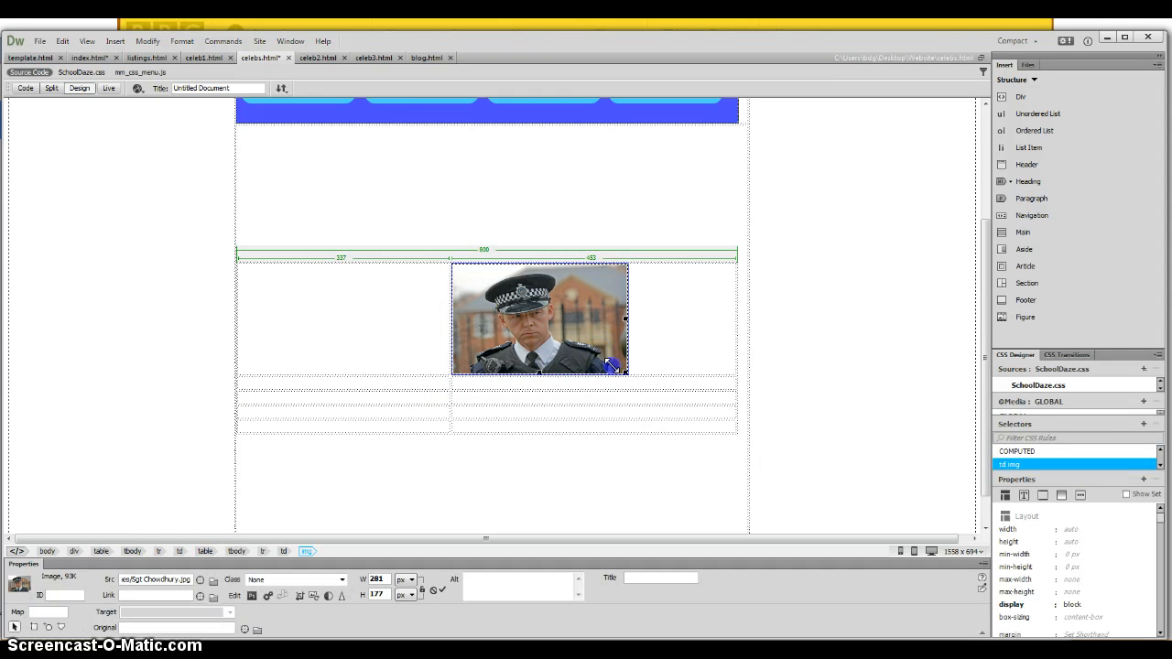
left_click_drag(612, 365, 603, 368)
left_click(502, 347)
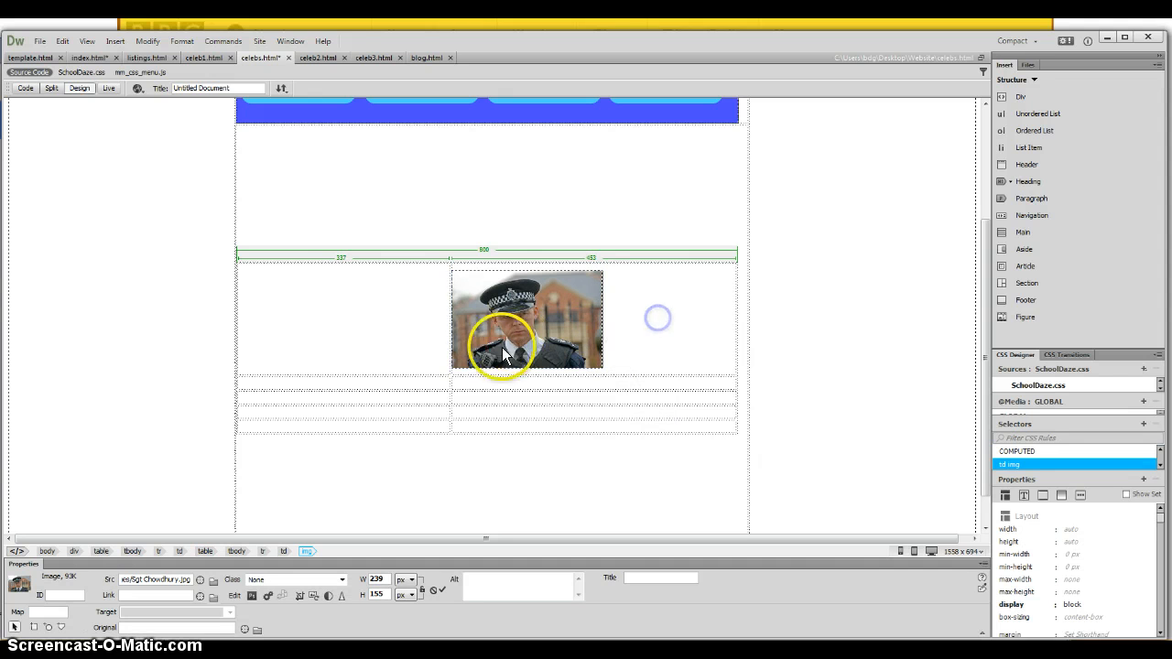
Widen the table's left column to about 509 pixels and place the cursor in the cell beneath the photo
left_click_drag(450, 268, 560, 276)
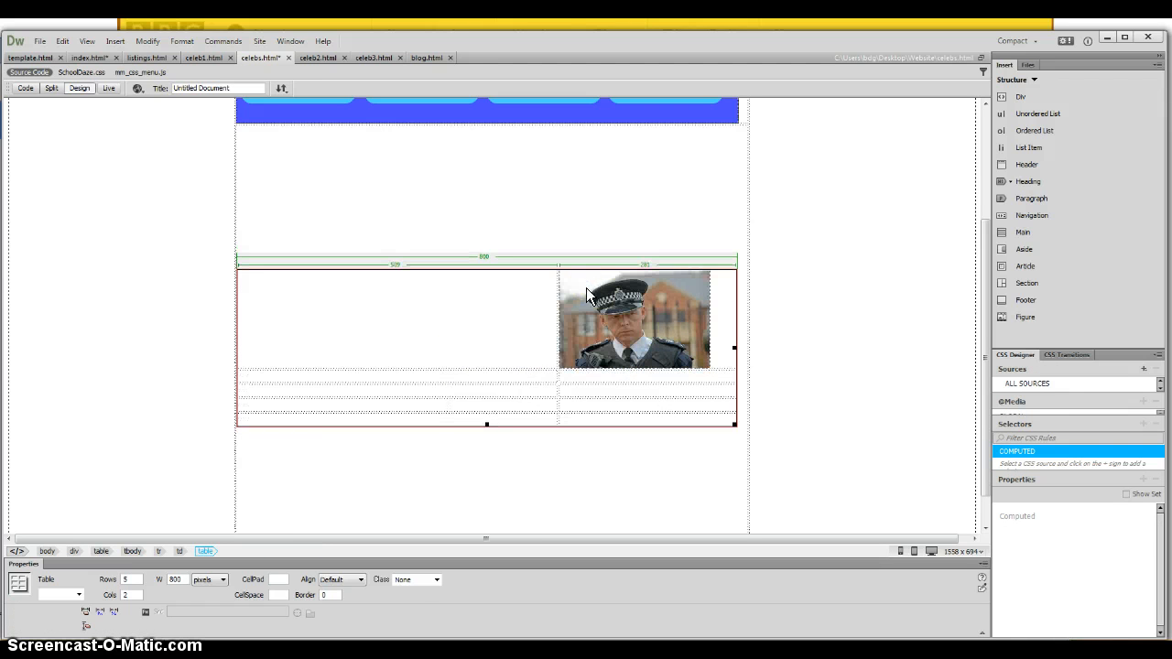
left_click(496, 321)
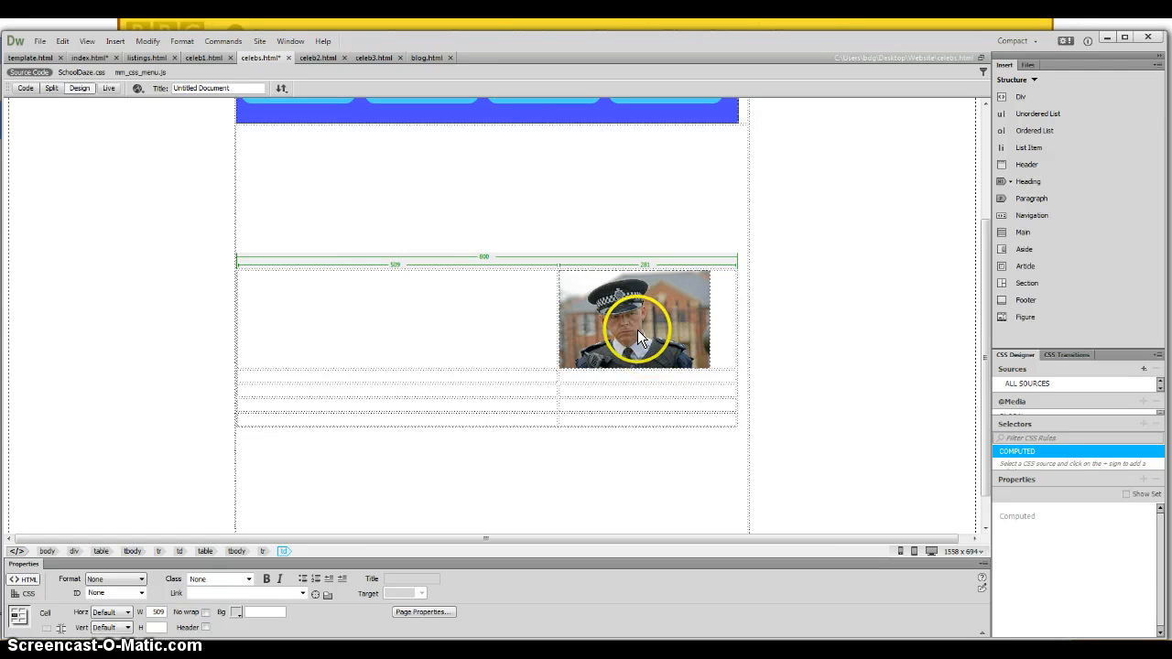
left_click(604, 371)
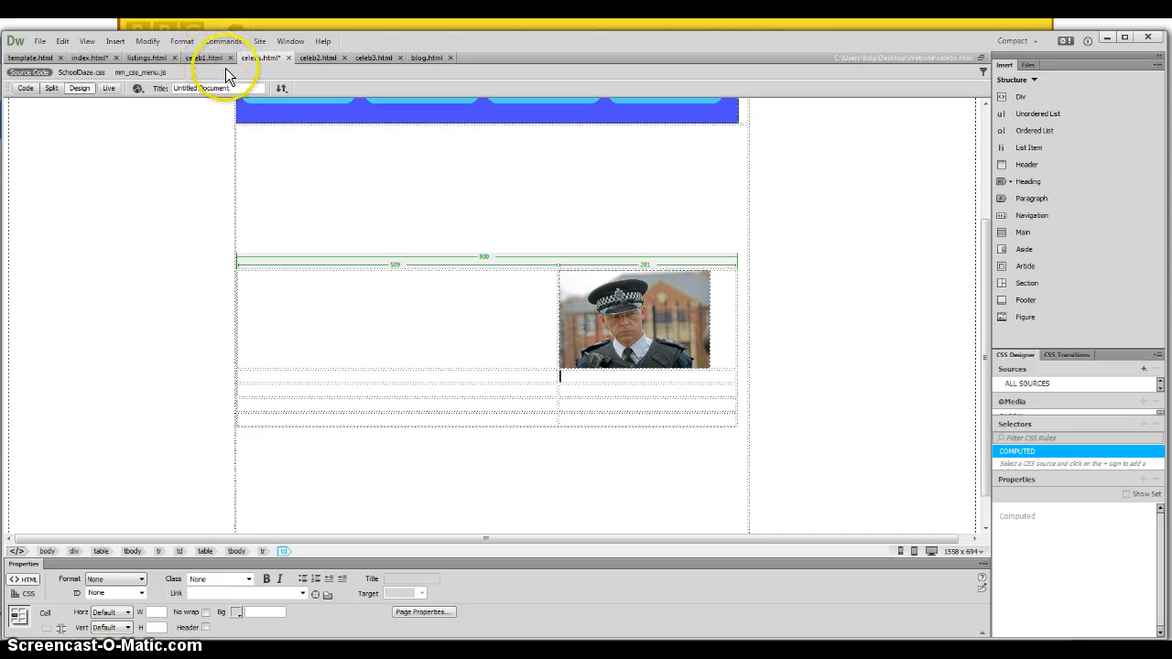
Insert the Vicar photo from the Website images folder into the second row's right cell
left_click(112, 42)
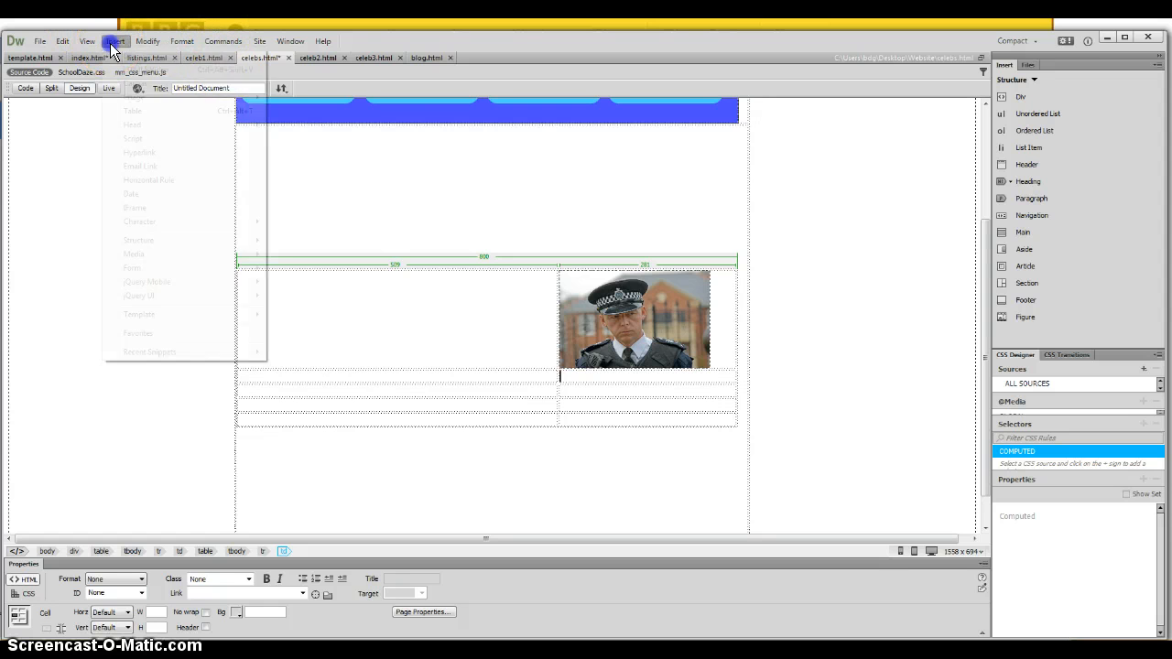
mouse_move(130, 101)
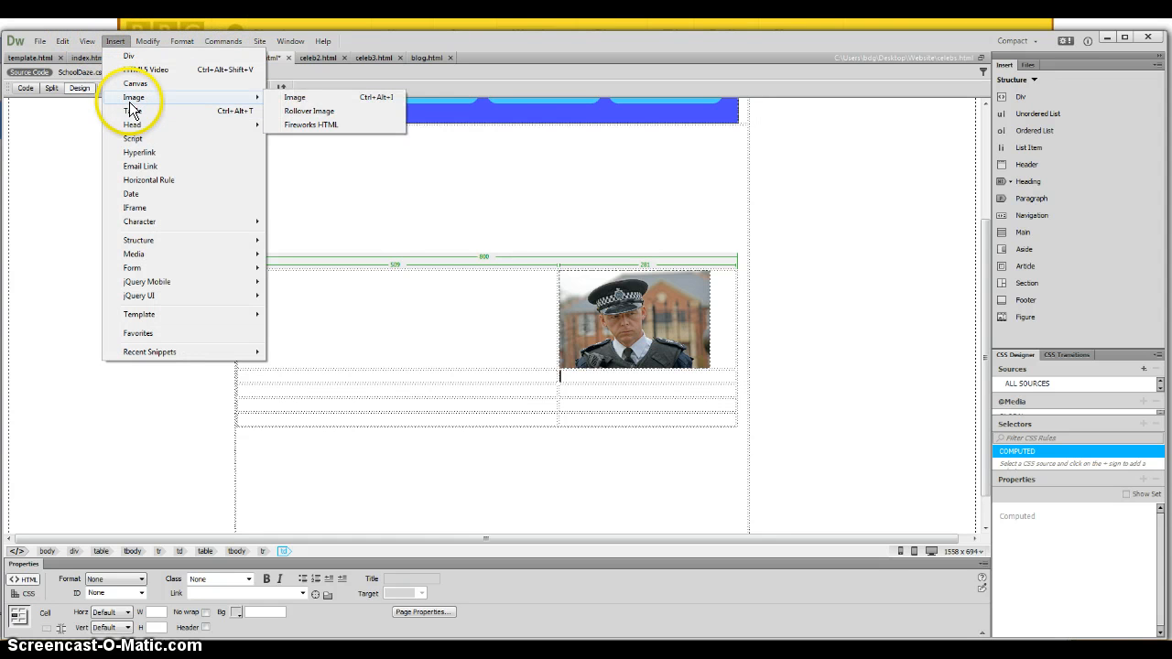
left_click(294, 97)
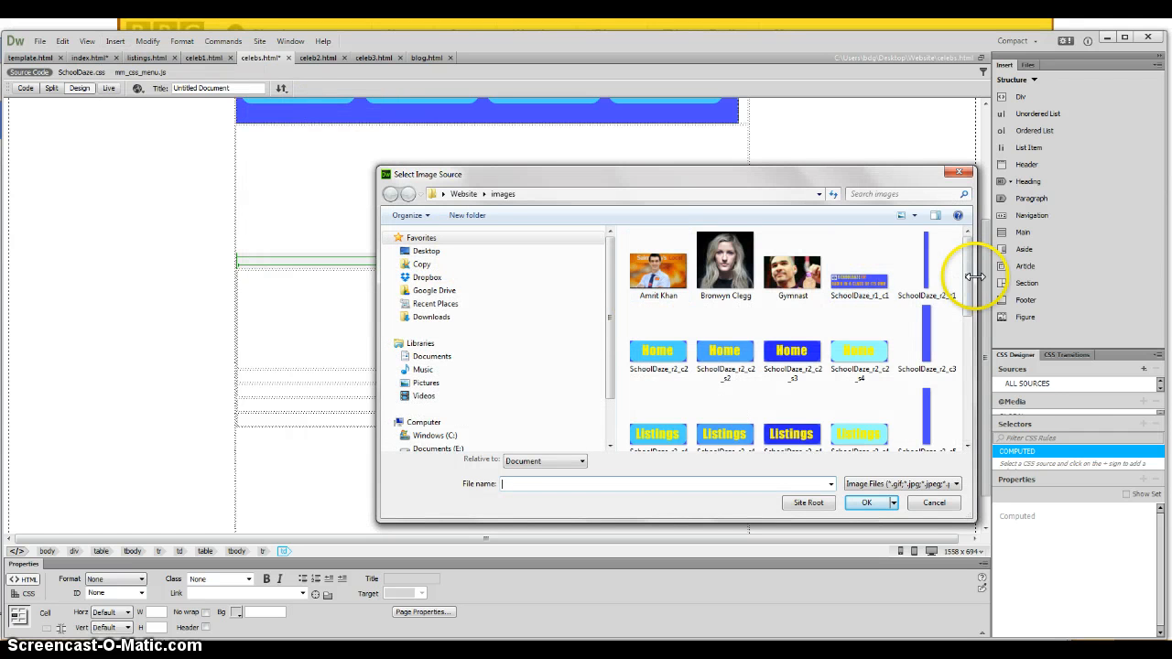
left_click_drag(969, 277, 971, 394)
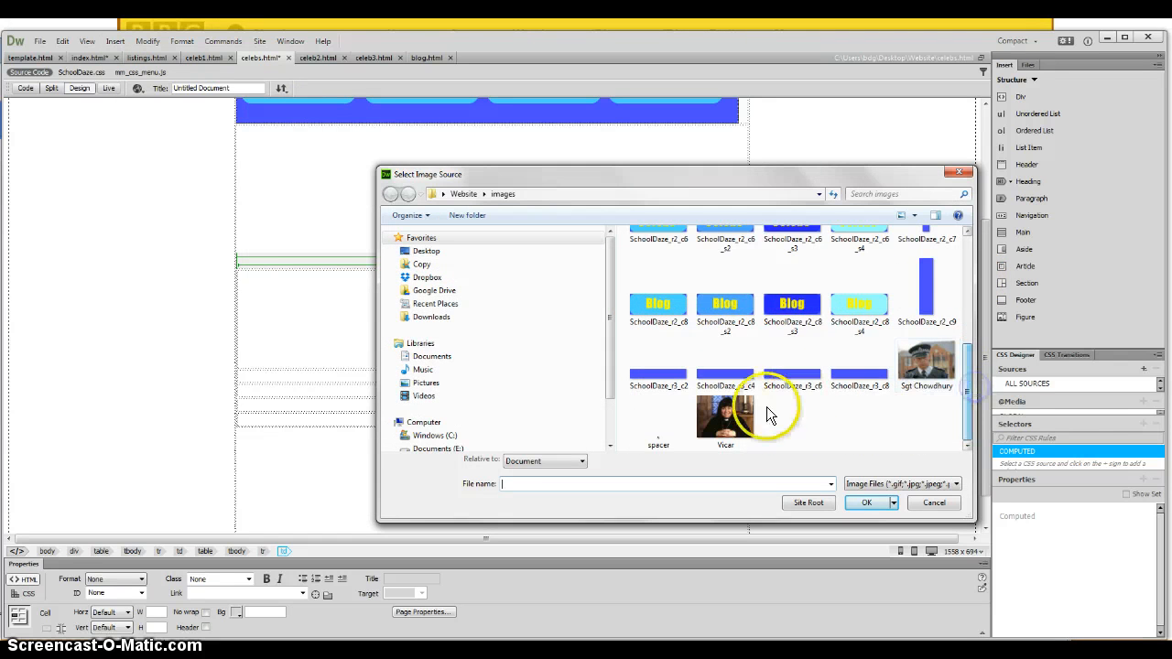
double_click(719, 414)
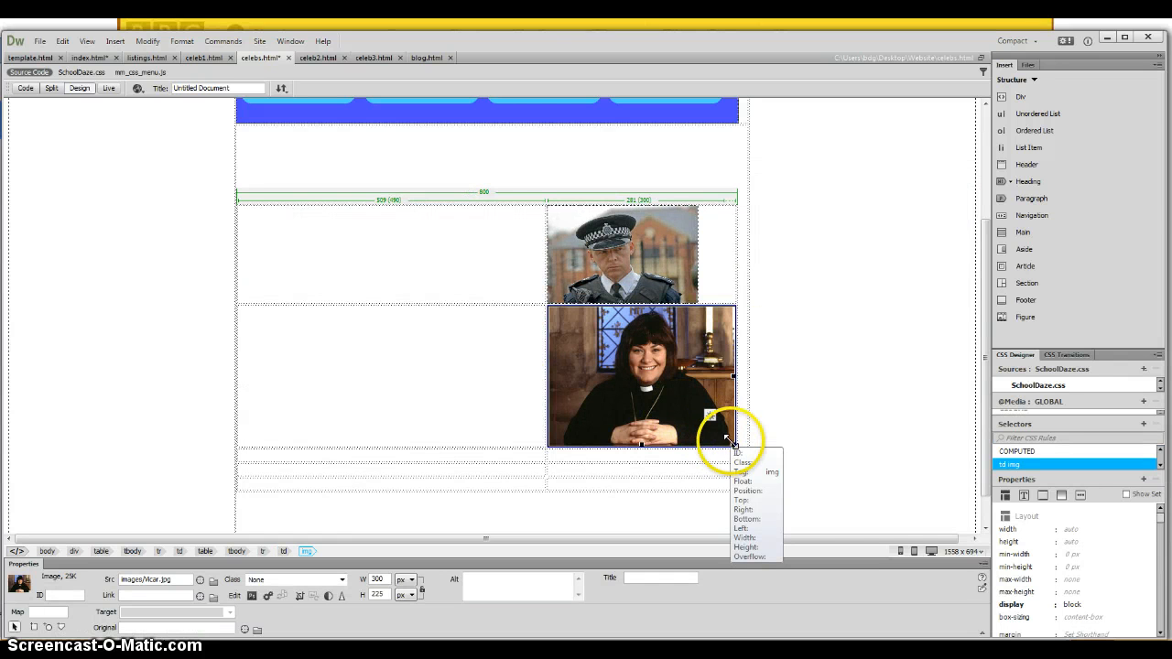
Shrink the vicar's photo to about 238 by 180 pixels and refresh the table layout around it
left_click_drag(733, 444, 696, 417)
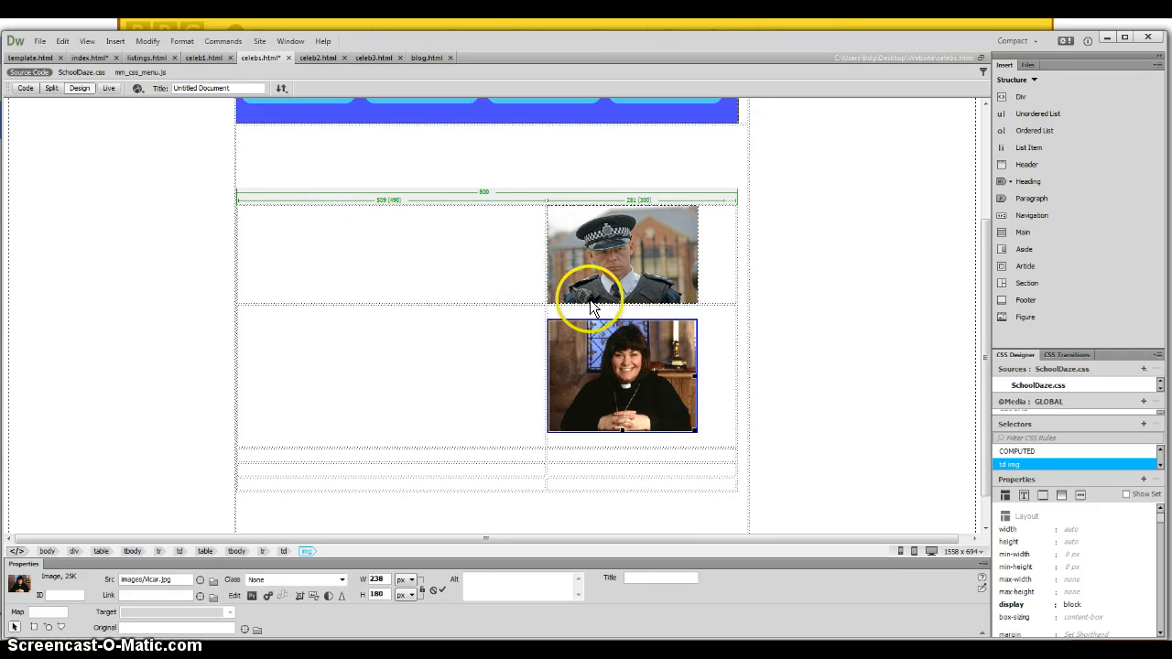
left_click(718, 311)
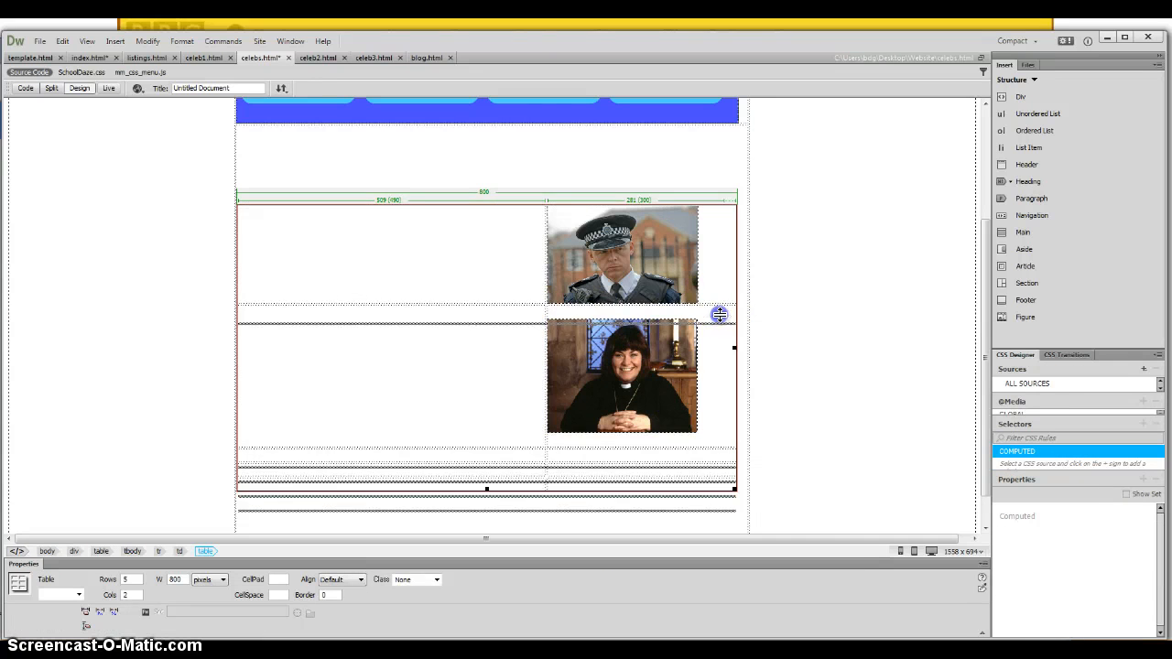
left_click_drag(720, 315, 719, 314)
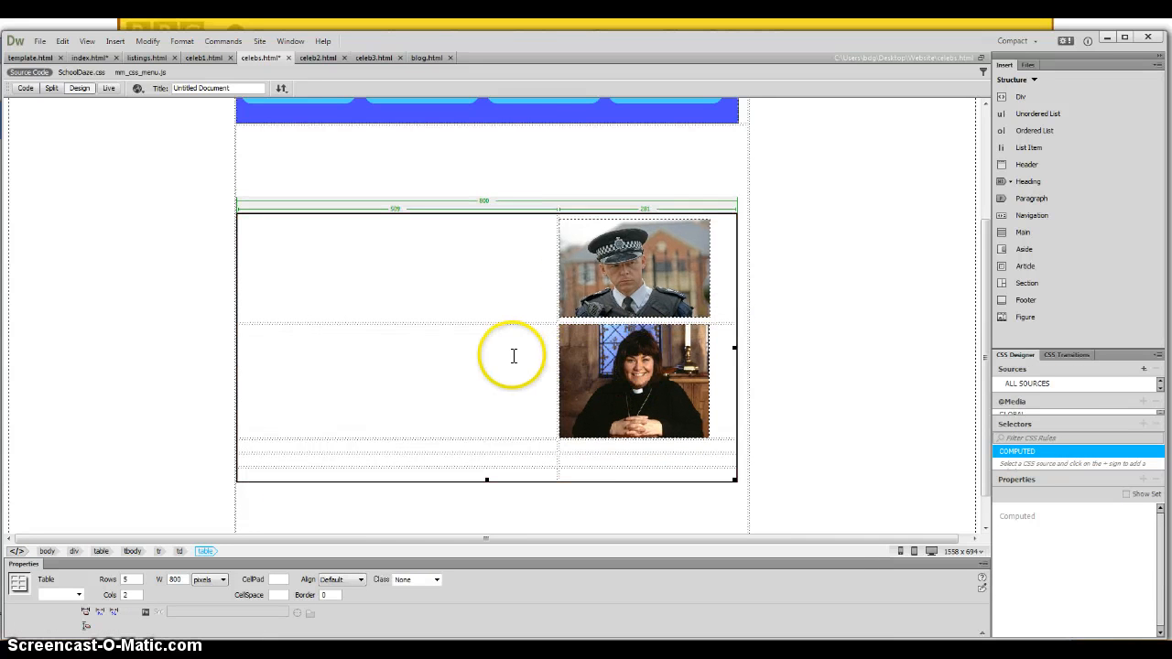
Insert the blonde woman's photo from the Website images folder into the third row's right cell
left_click(600, 446)
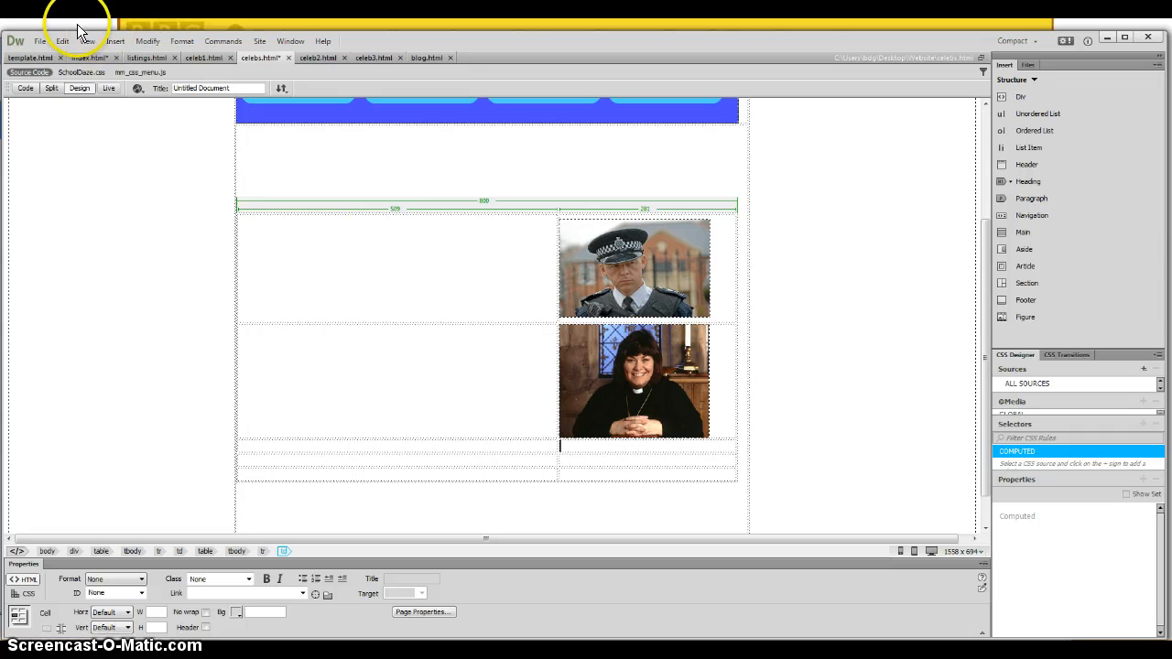
left_click(111, 40)
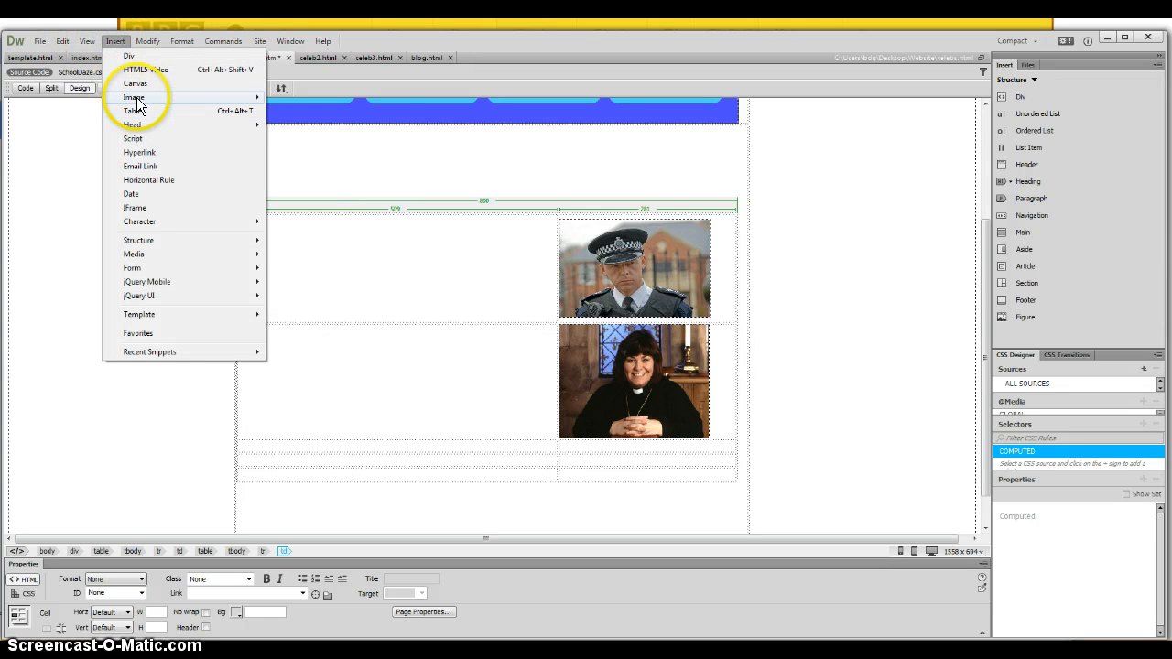
mouse_move(175, 97)
left_click(296, 99)
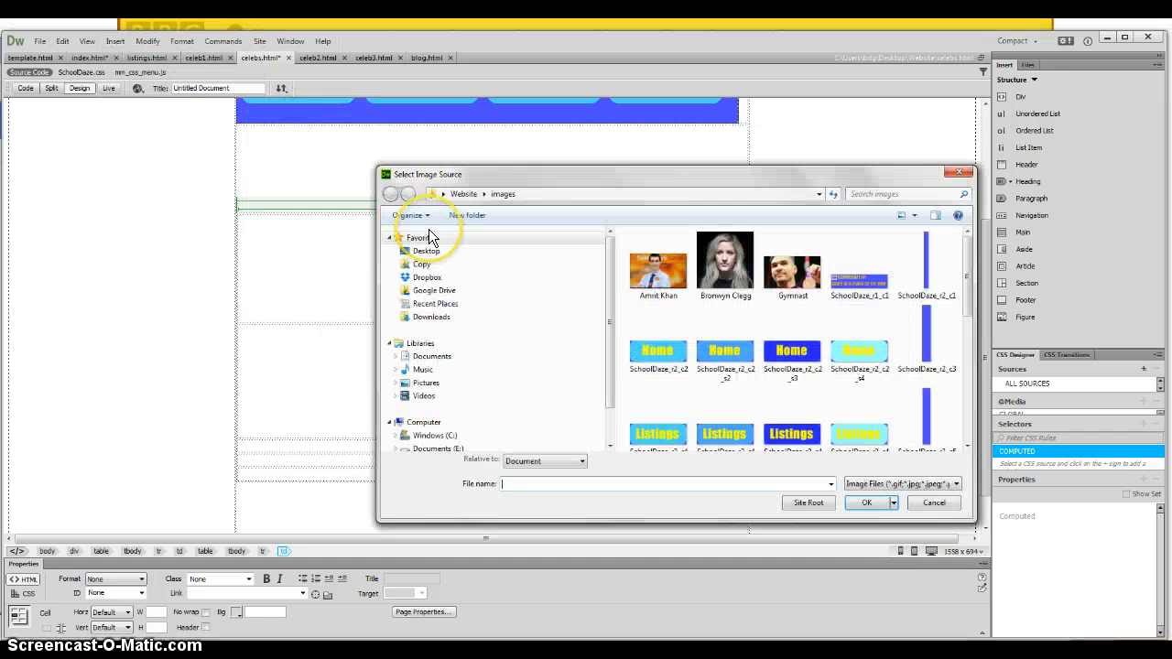
left_click(726, 272)
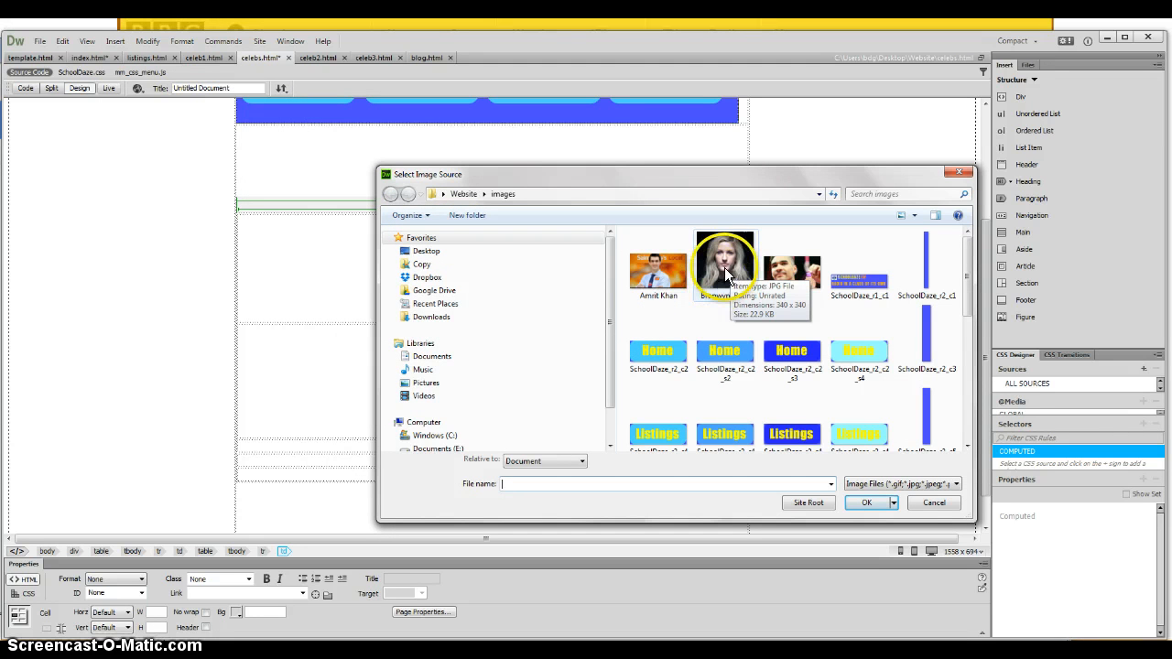
double_click(726, 272)
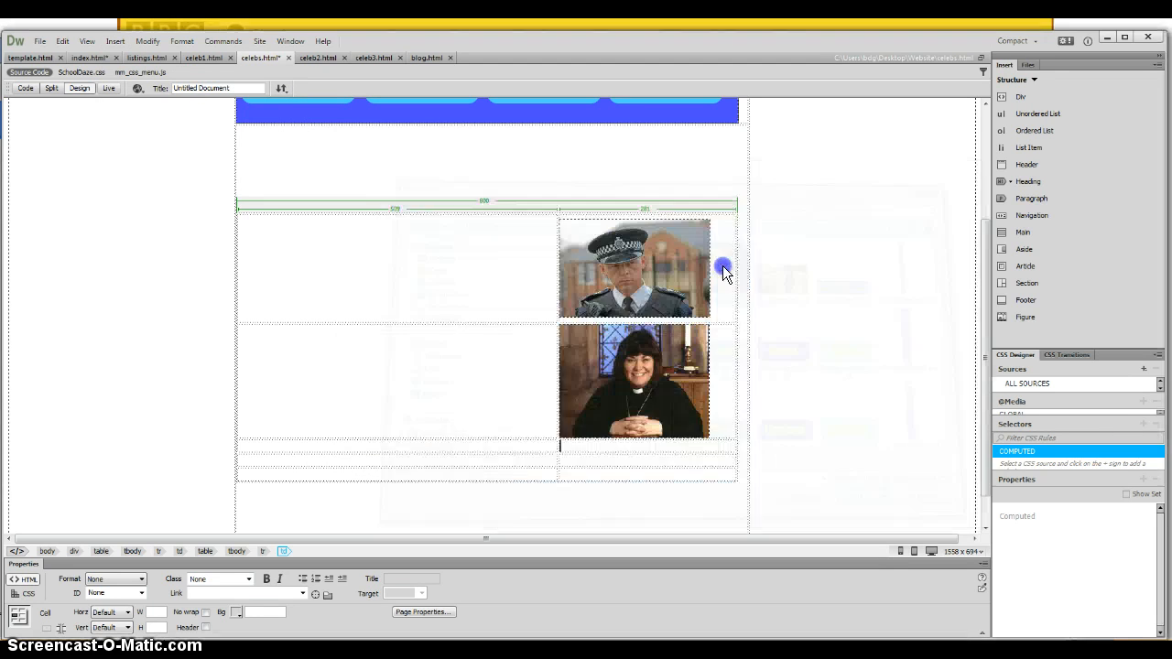
Shrink the blonde woman's photo to about 238 by 260 pixels and refresh the table layout around it
left_click(739, 379)
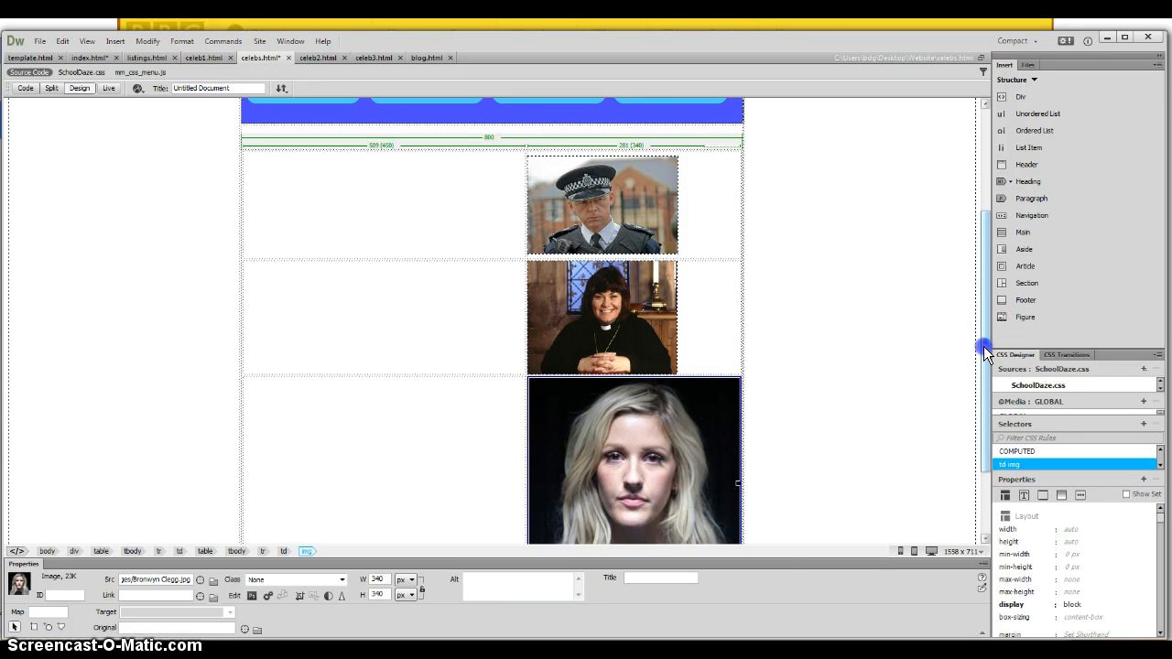
scroll(984, 346, "down", 2)
left_click_drag(739, 484, 675, 433)
left_click(622, 478)
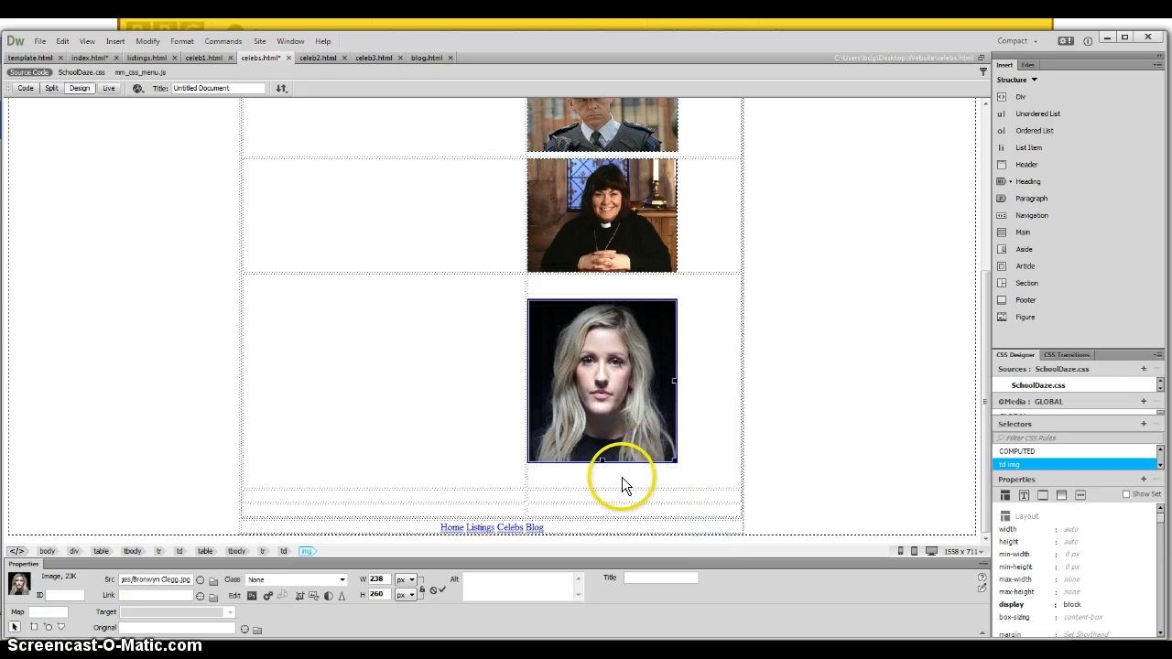
left_click(536, 487)
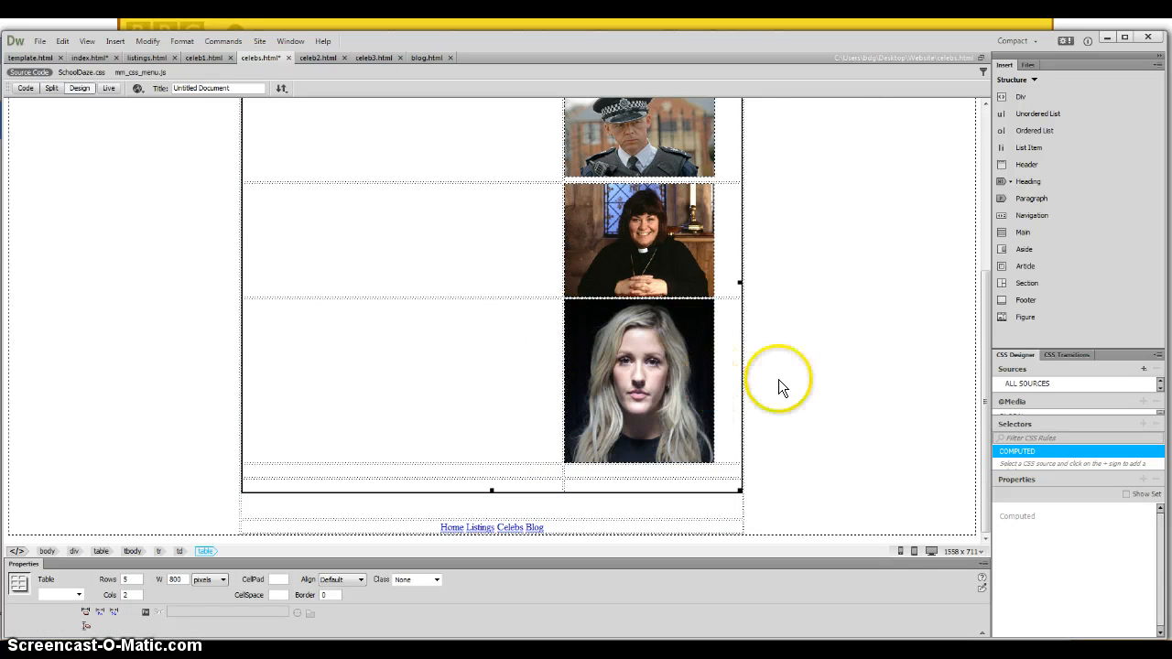
Save the celebs.html page with its three inserted photos
left_click_drag(986, 385, 1002, 204)
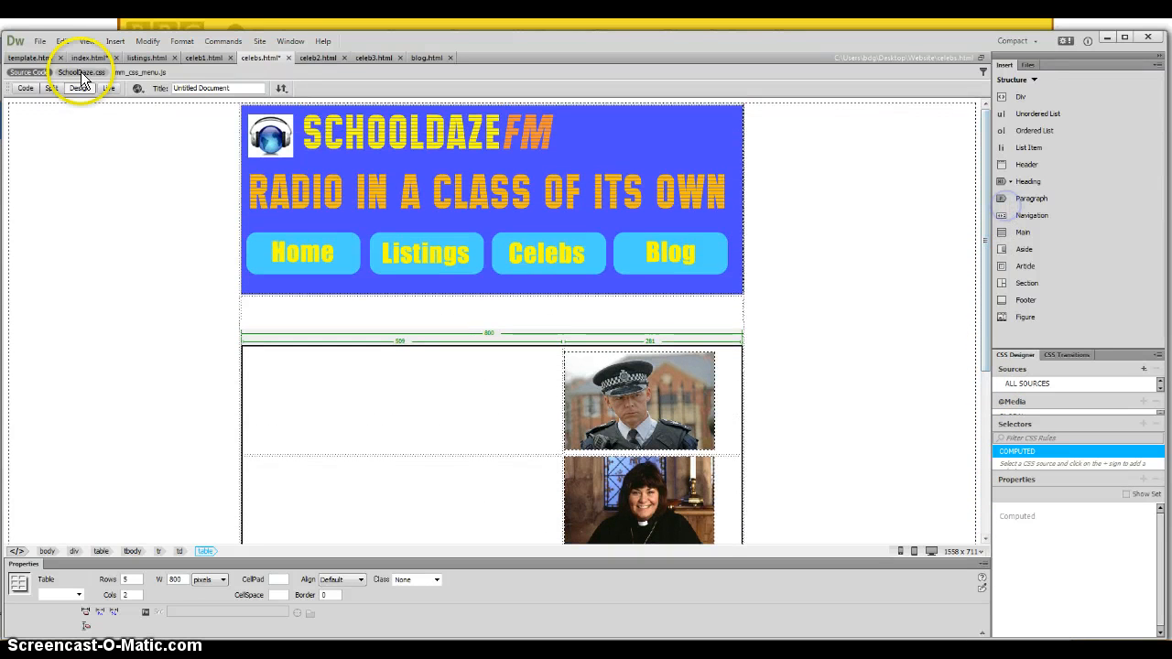
left_click(39, 41)
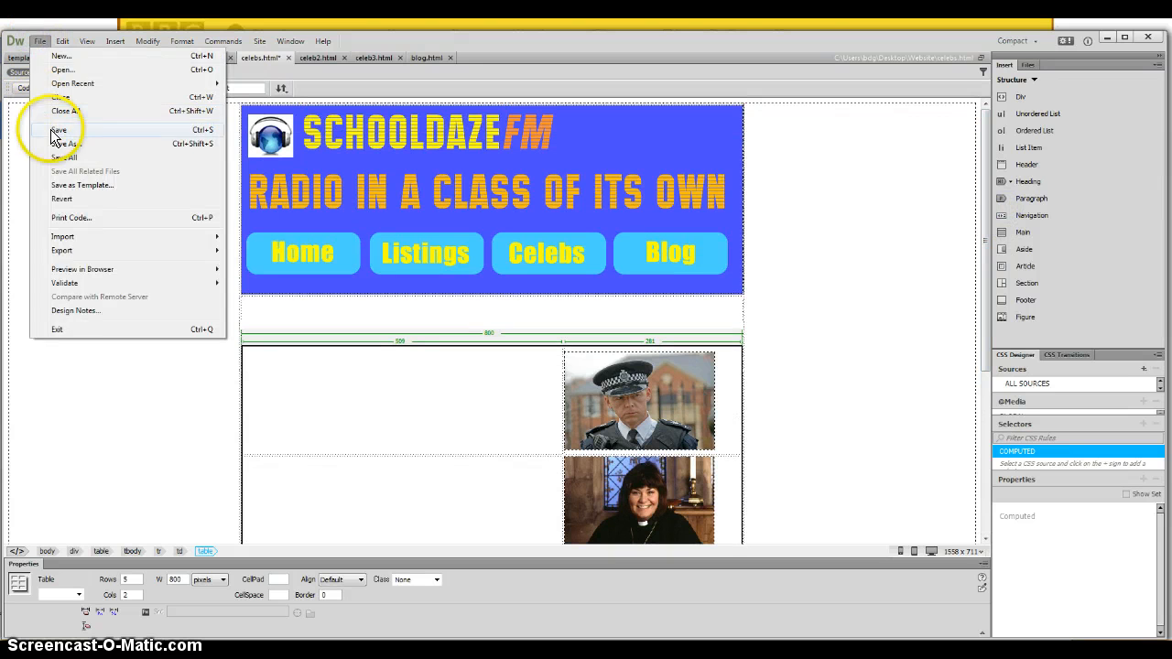
left_click(51, 129)
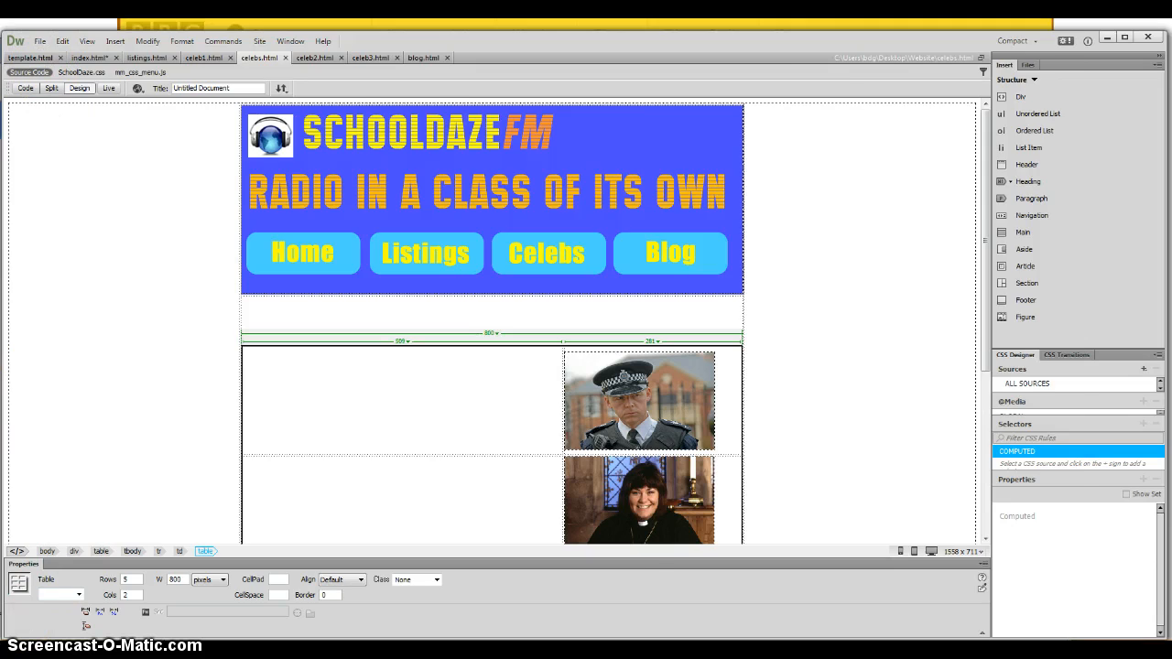
Check how the celebs.html page displays in Chrome and return to Dreamweaver
key("alt+Tab")
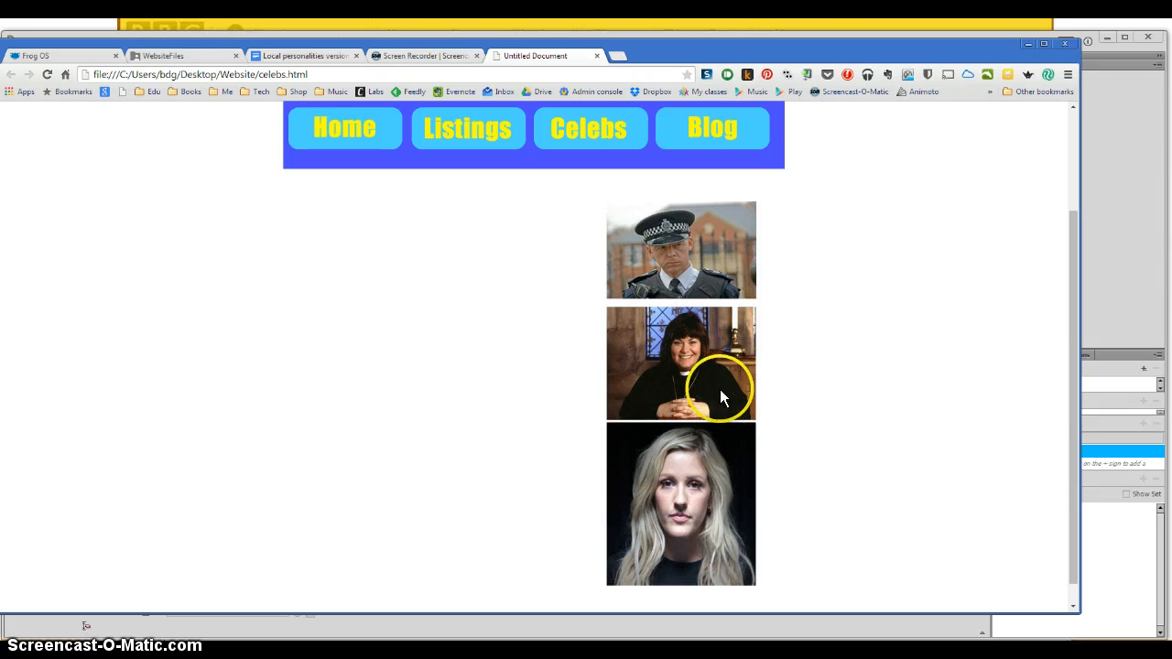
mouse_move(589, 128)
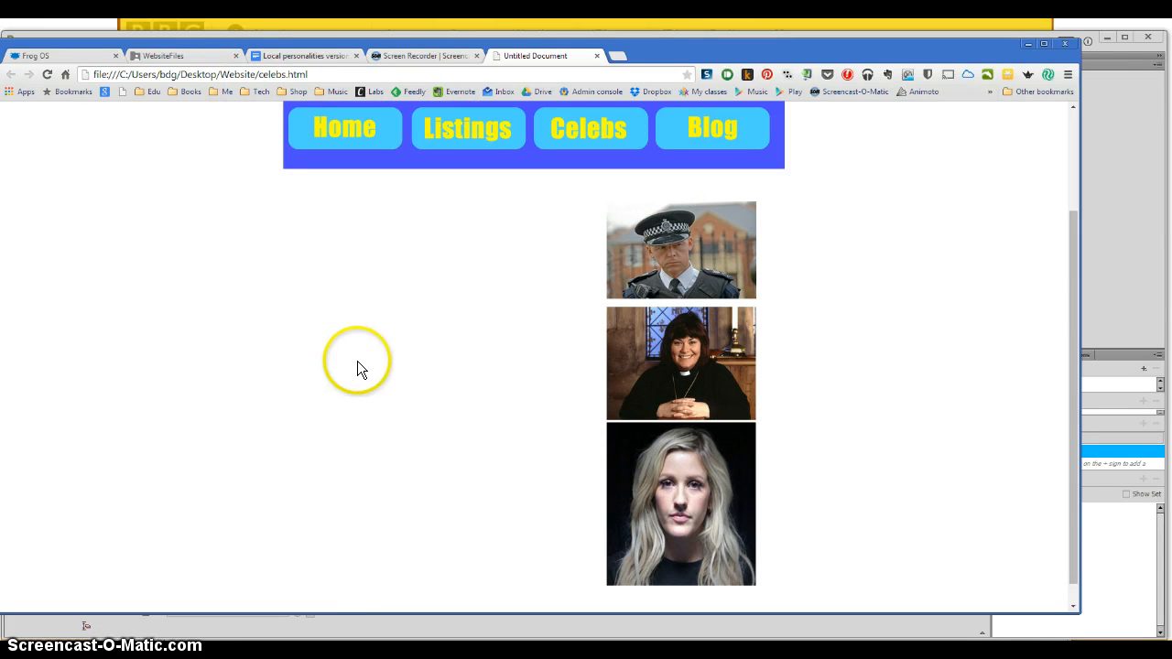
key("alt+Tab")
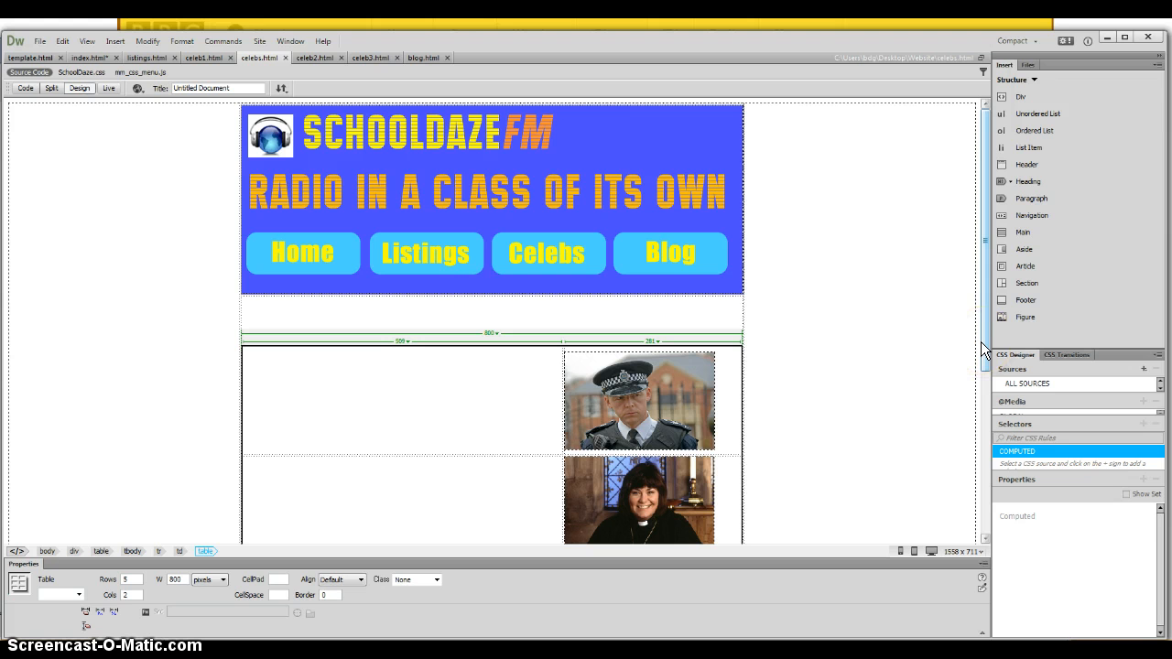
Switch from the celebs page to the listings.html page for editing
left_click(410, 261)
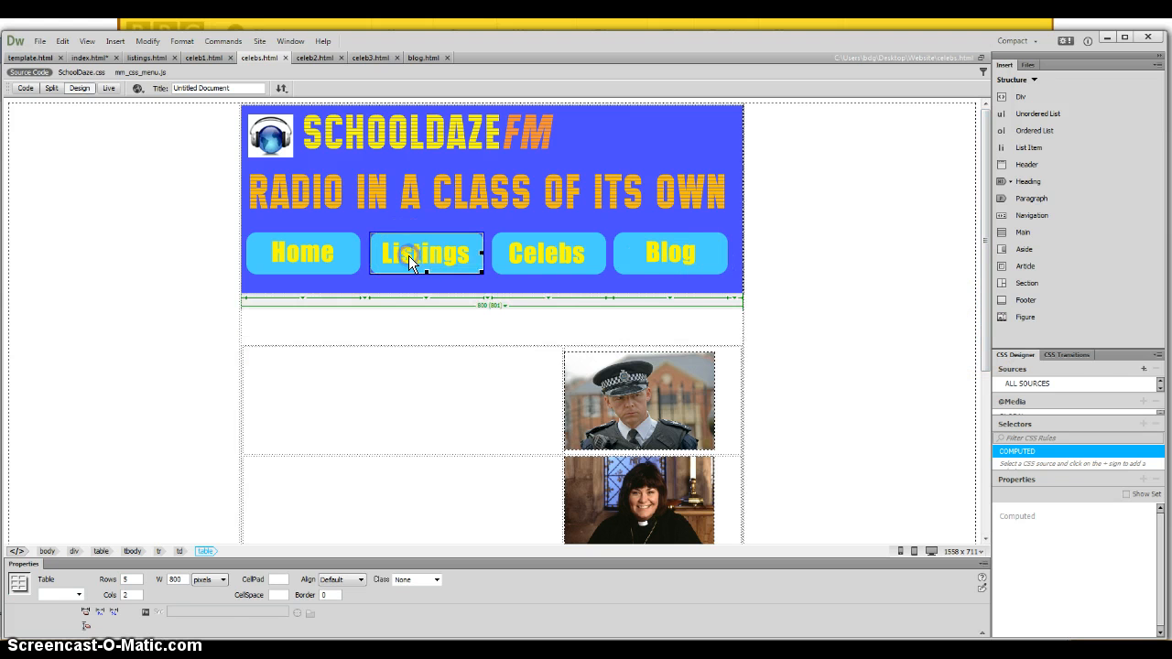
left_click(411, 261)
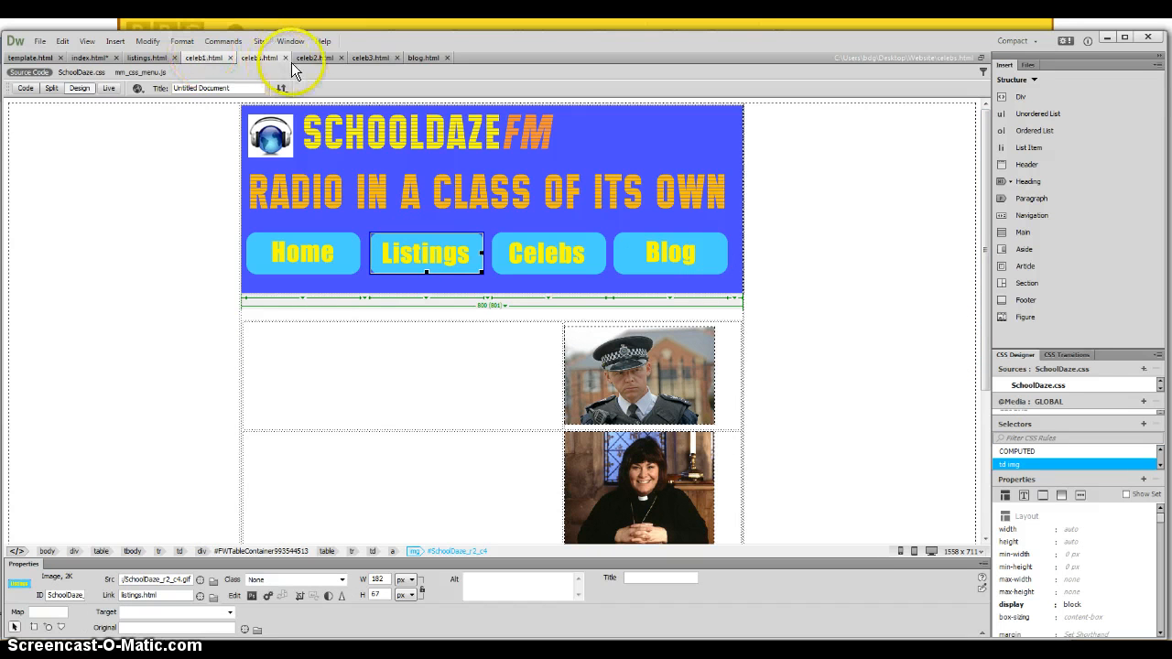
left_click(138, 58)
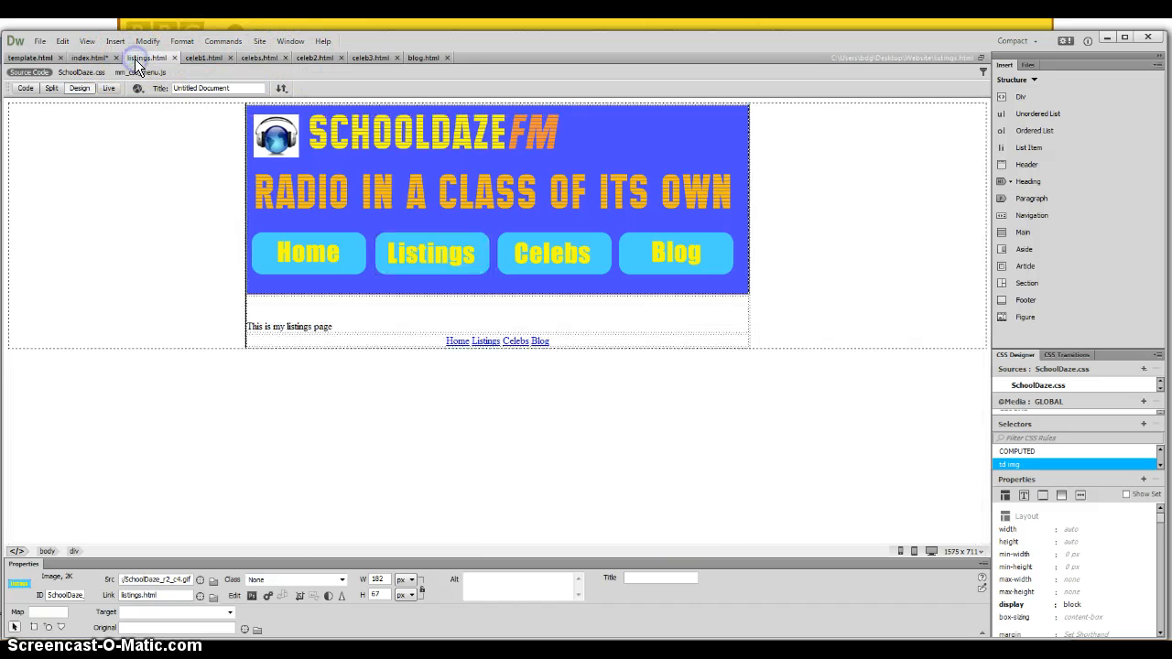
Switch to Chrome, view the Programme listing document in the WebsiteFiles Google Drive folder, and return to the listings page in Dreamweaver
key("alt+Tab")
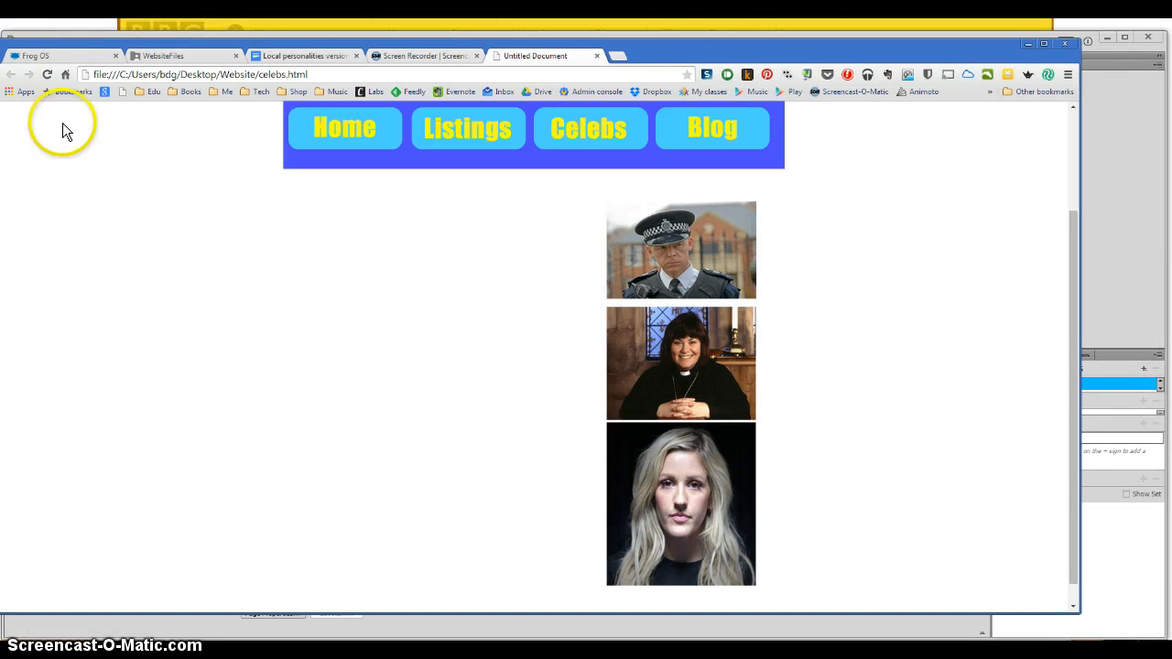
left_click(177, 57)
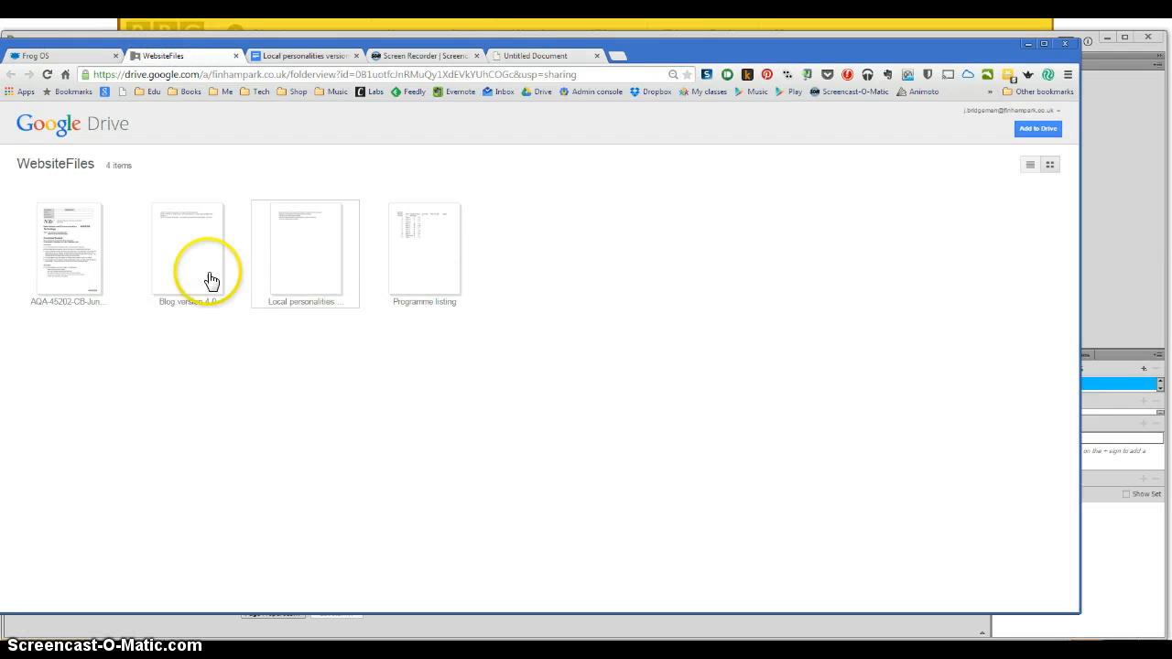
double_click(434, 279)
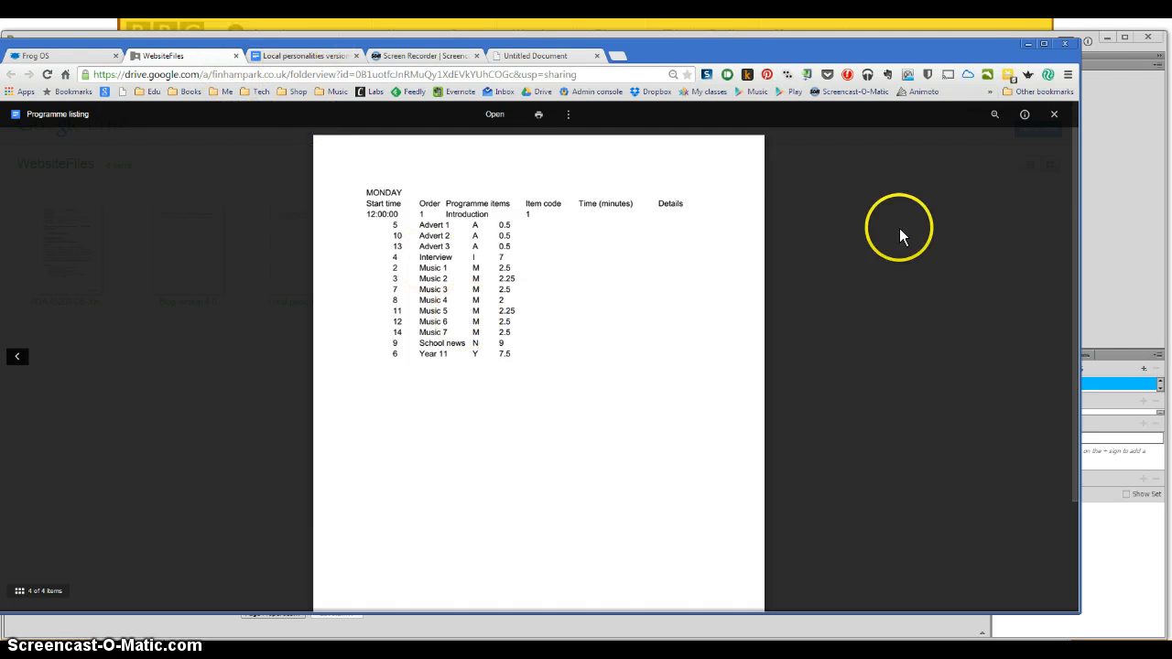
key("ctrl+a")
left_click(1027, 45)
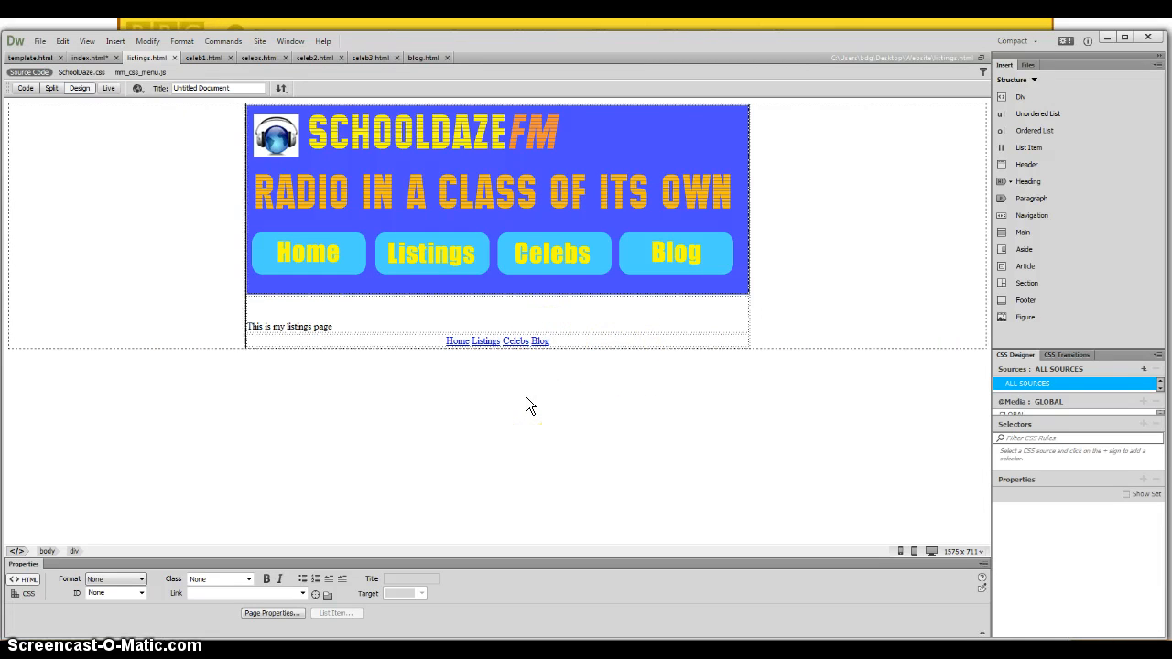
left_click(349, 385)
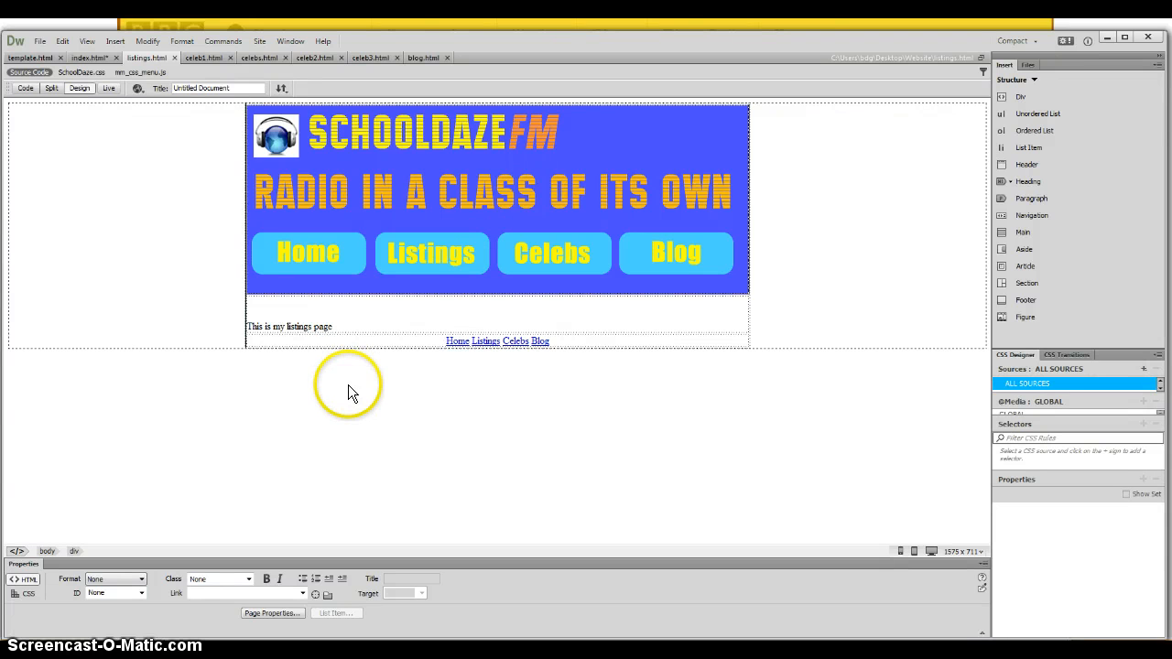
left_click(319, 271)
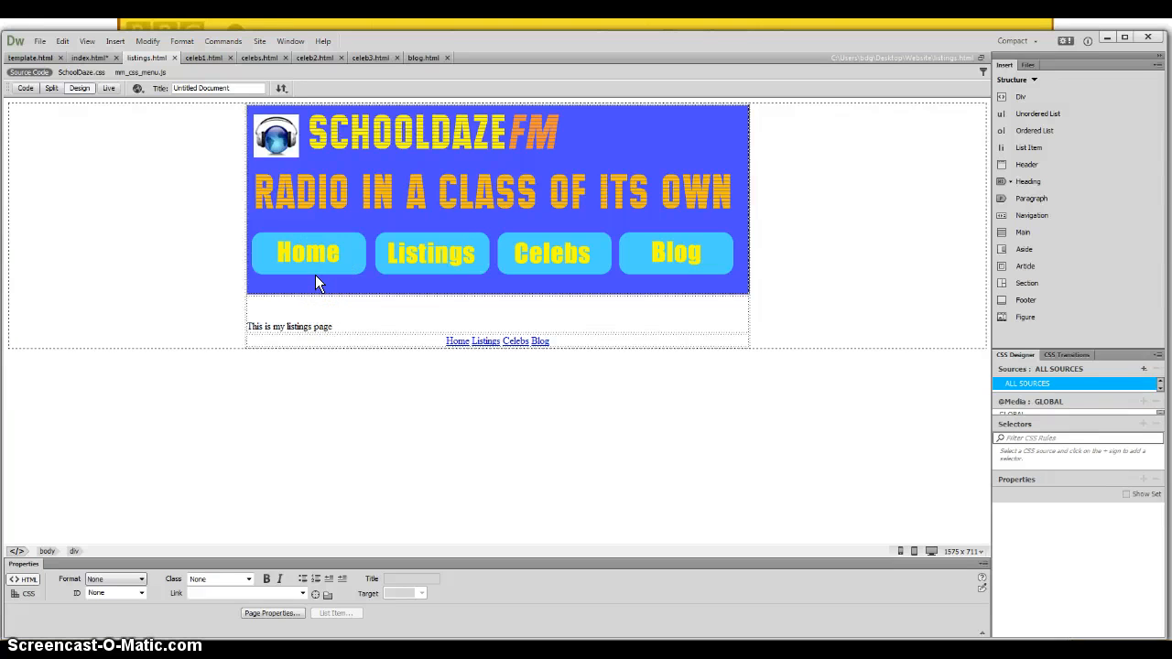
left_click(315, 323)
left_click(309, 493)
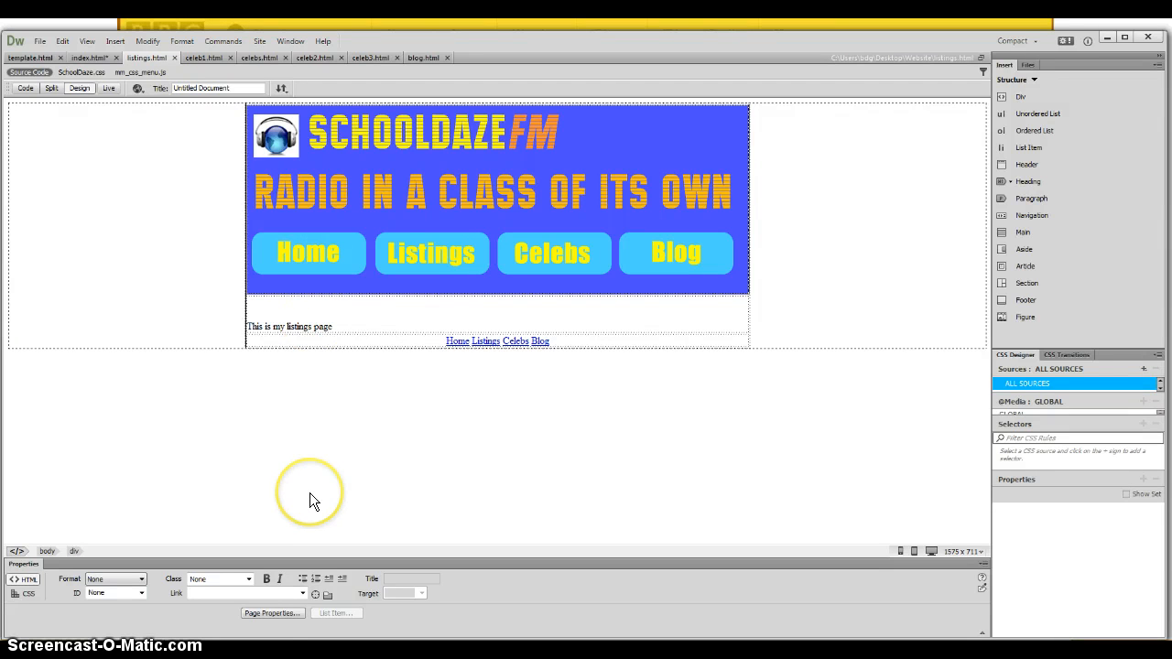